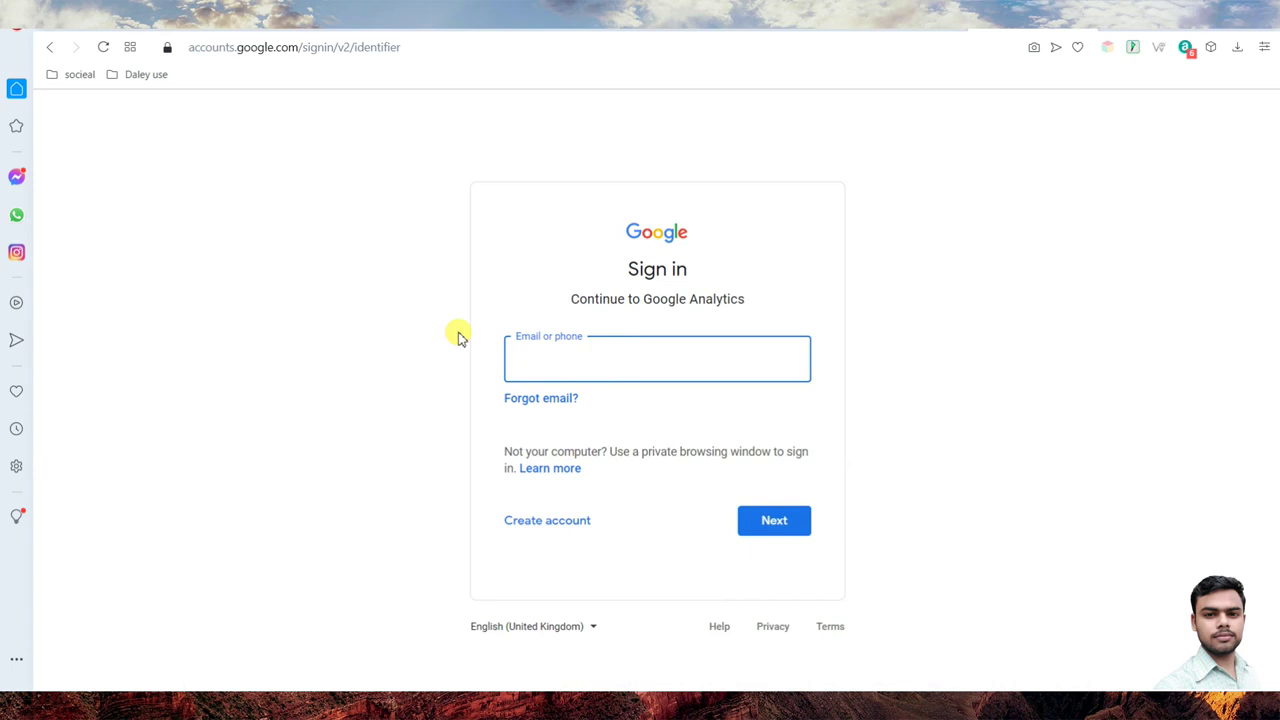
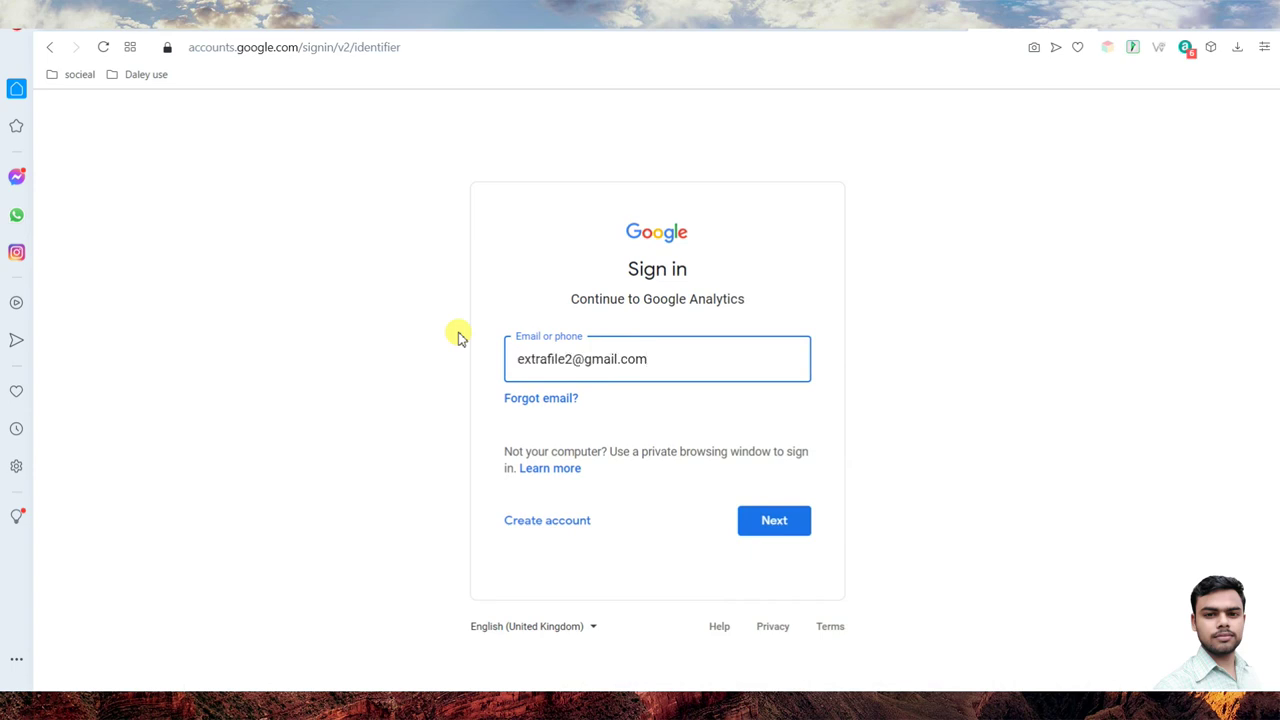
- Sign in to the Google Account with the account's e-mail address and password
key(Return)
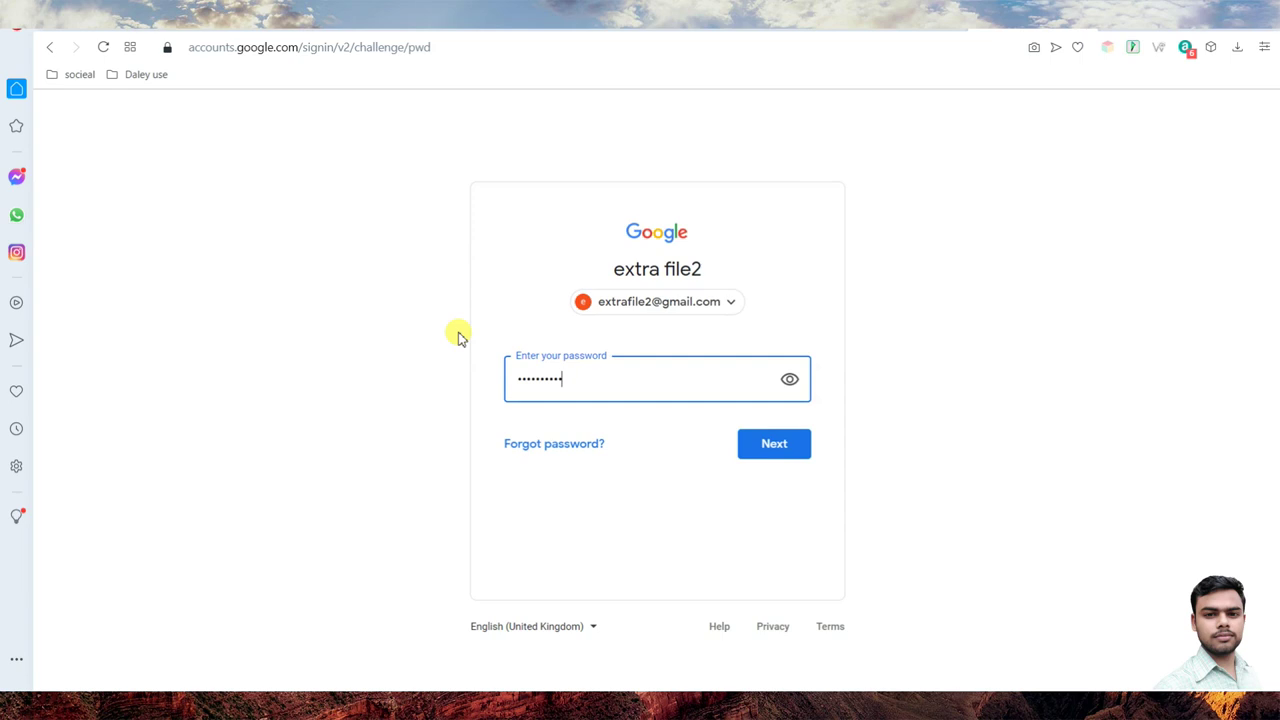
key(Return)
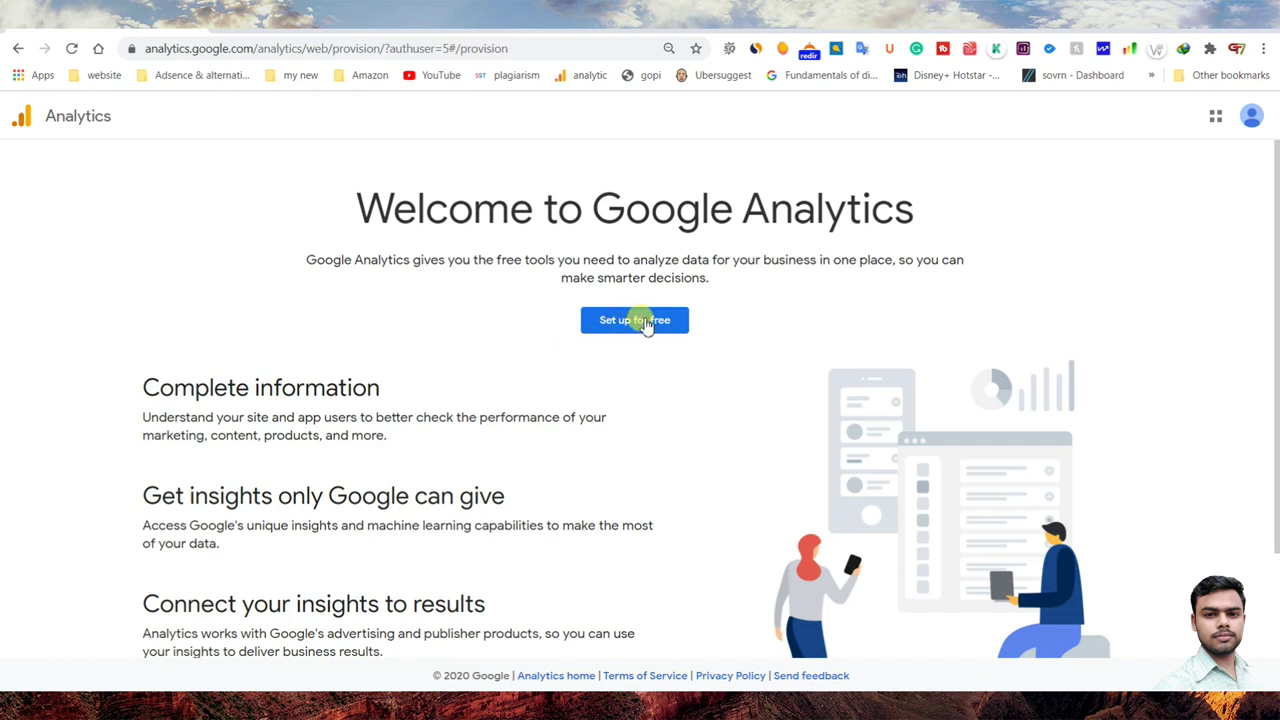
- Create the Analytics account 'Best Affiliate Product' with all four data-sharing options left ticked
click(645, 322)
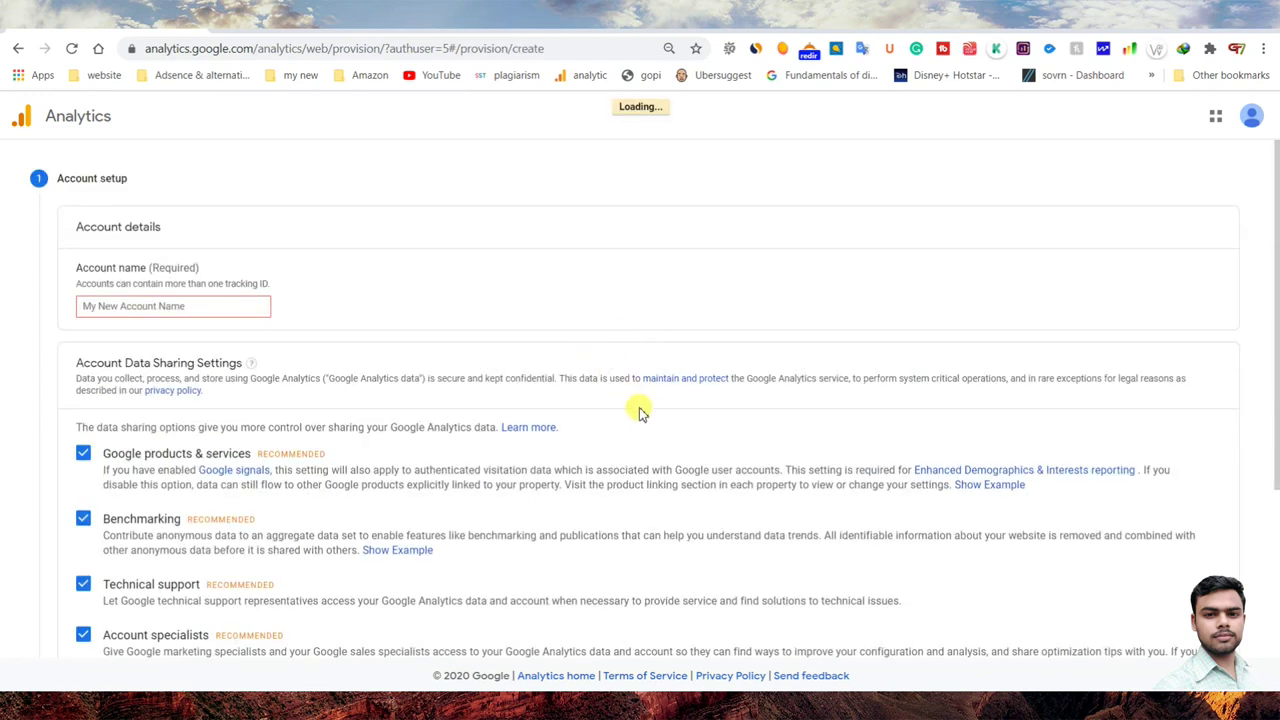
scroll(240, 380, down, 3)
scroll(206, 486, up, 3)
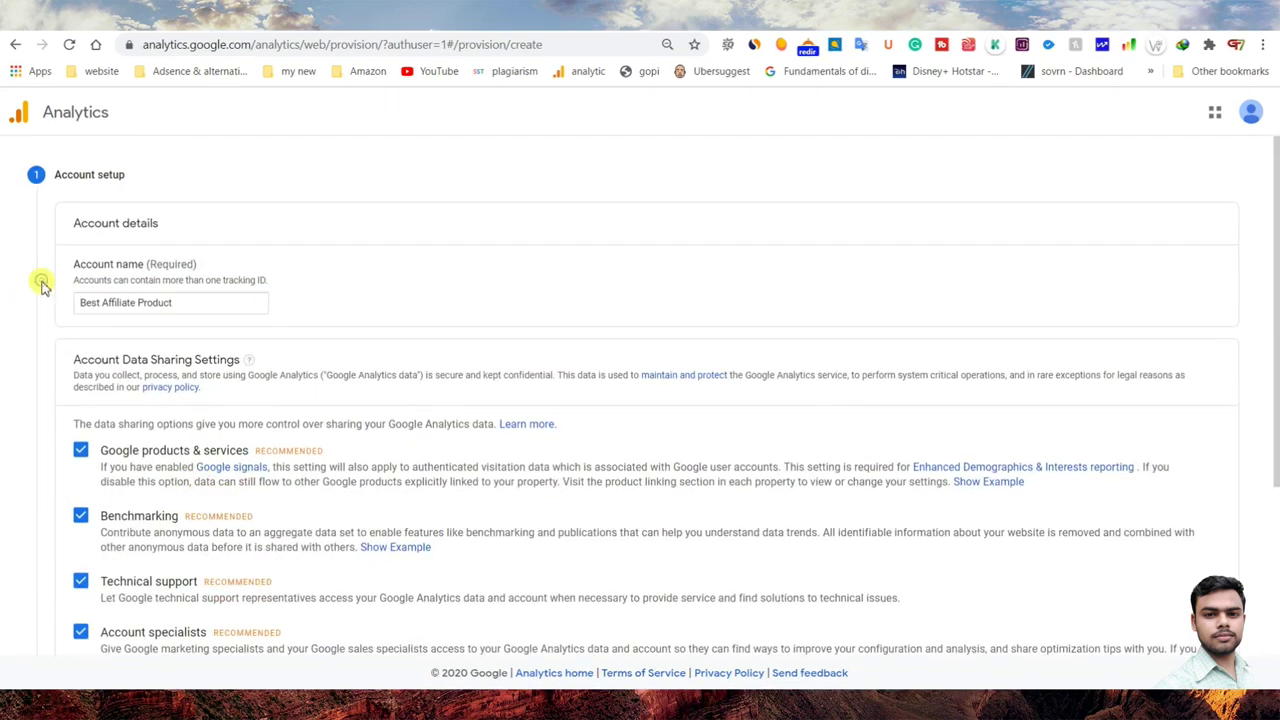
click(42, 281)
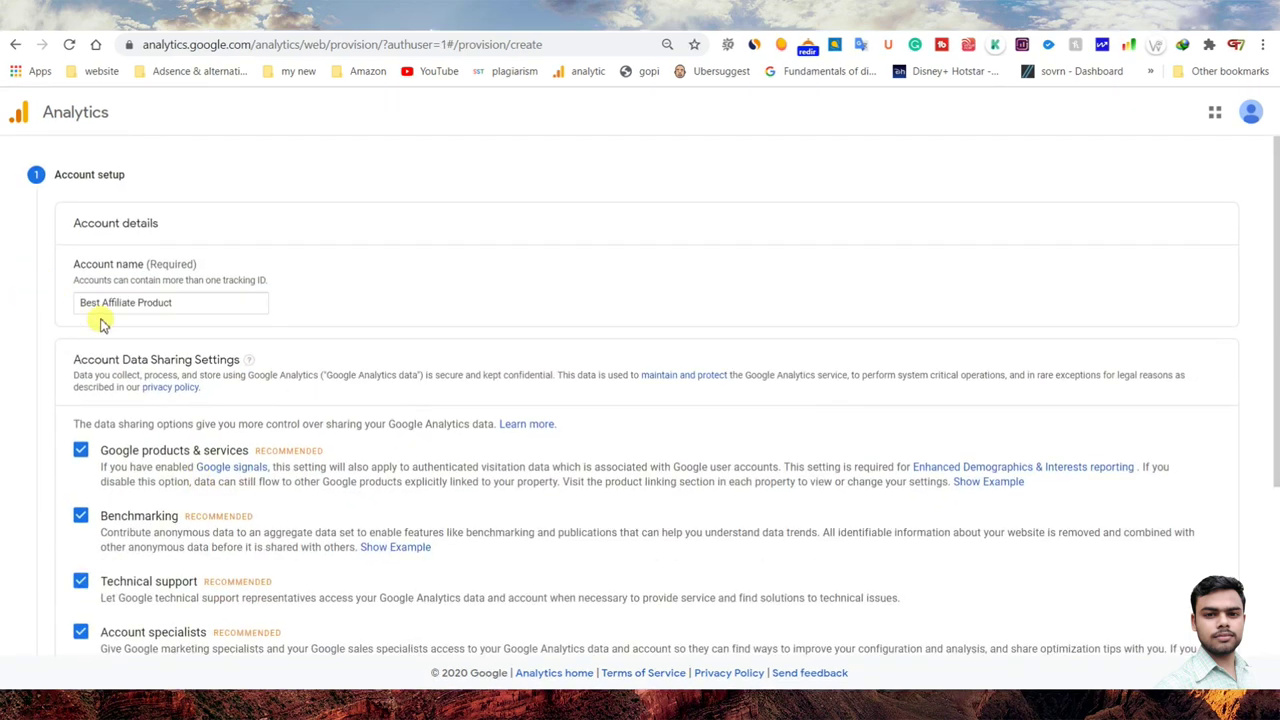
scroll(191, 340, down, 3)
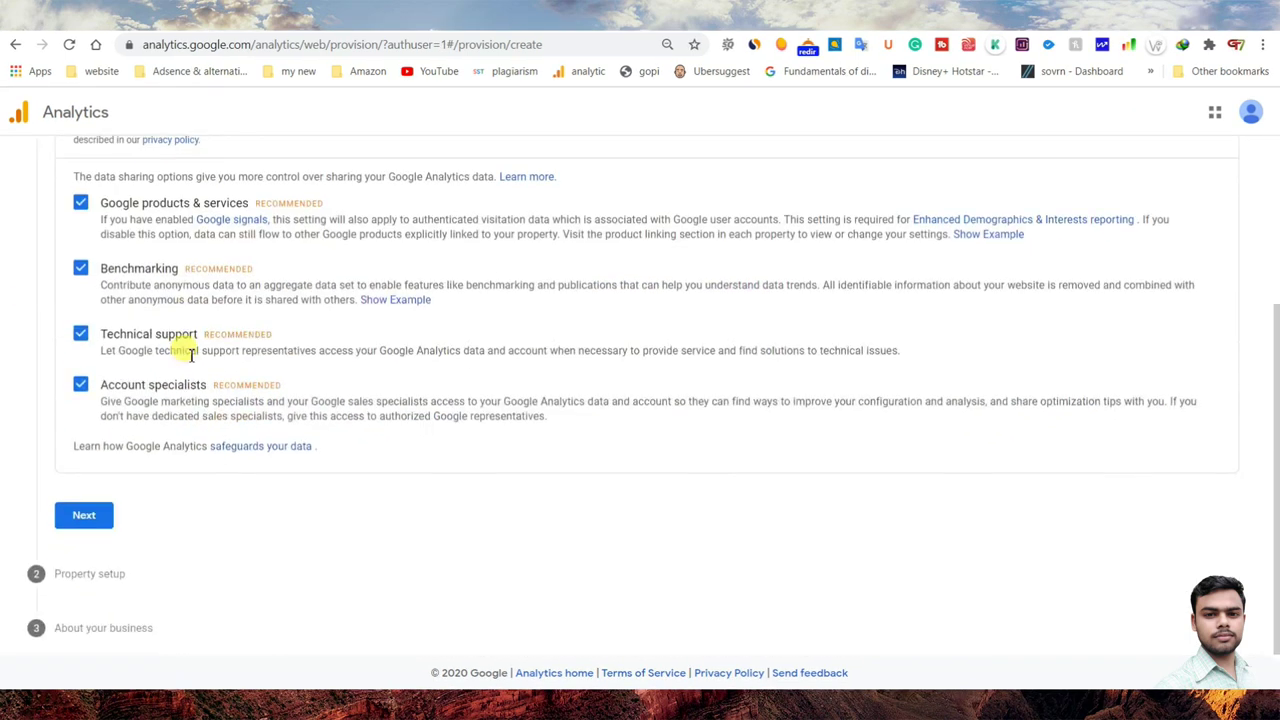
click(84, 518)
scroll(80, 520, up, 3)
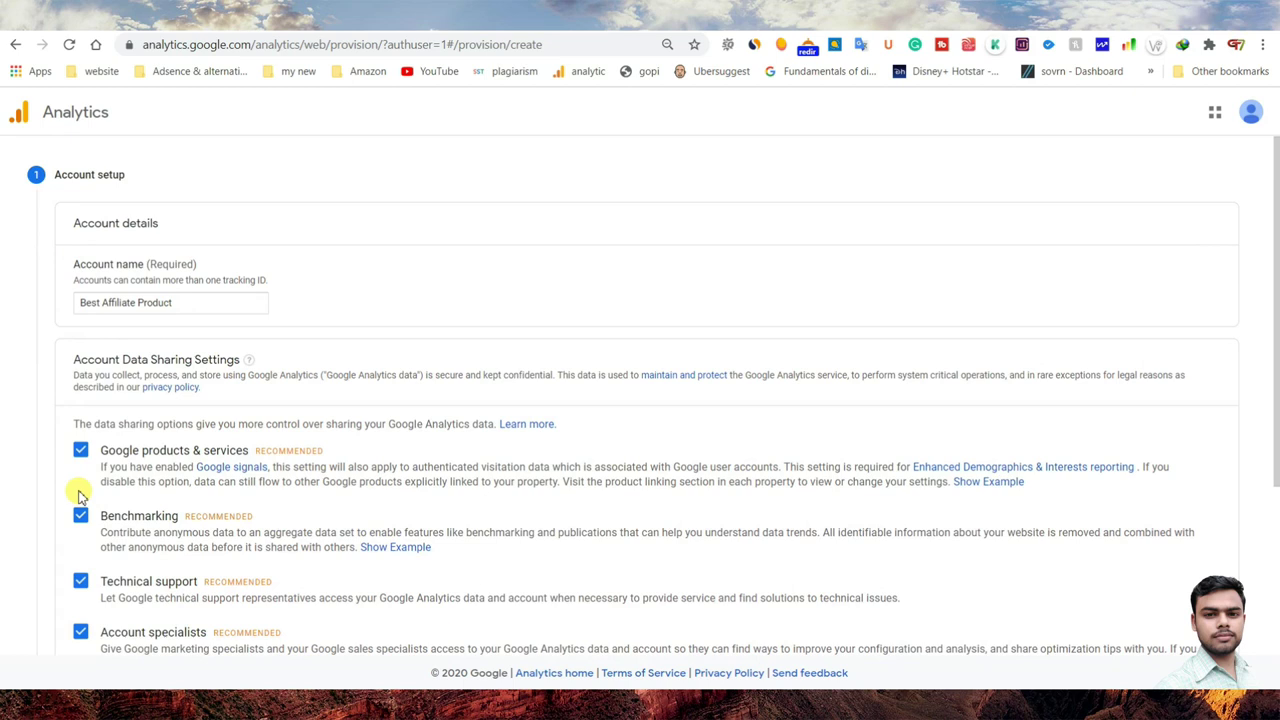
scroll(82, 497, down, 2)
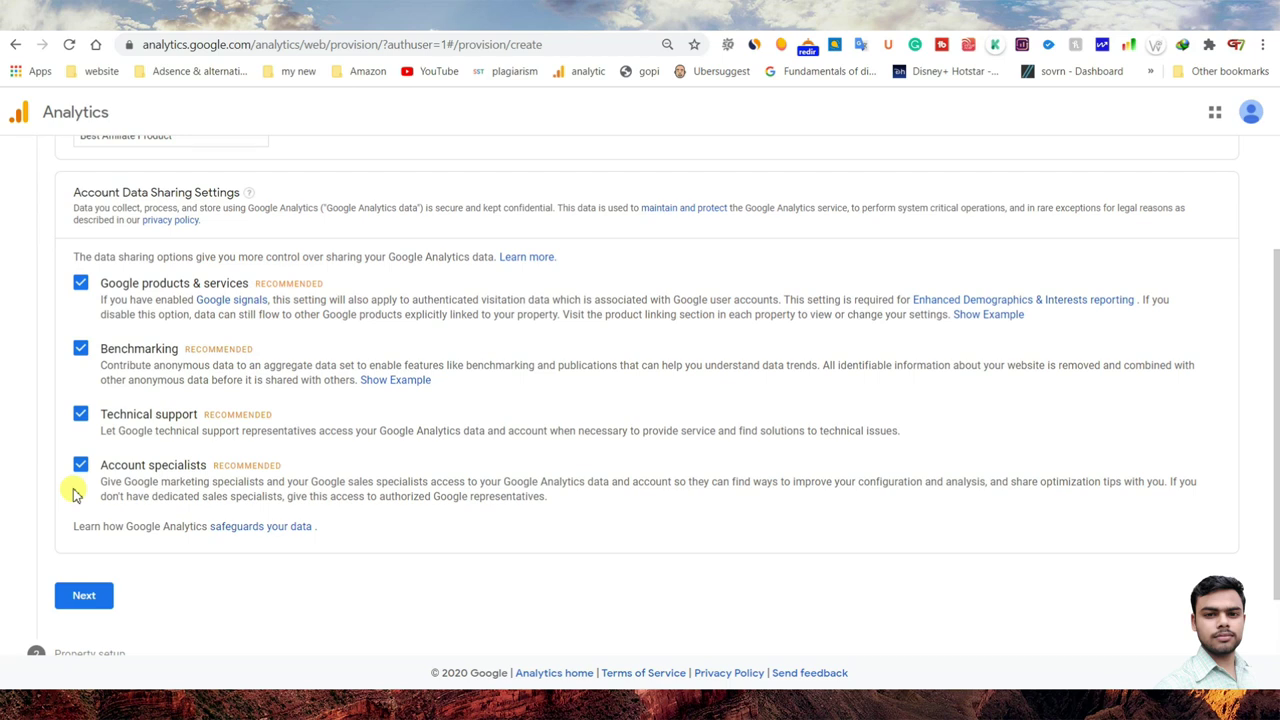
scroll(106, 429, up, 2)
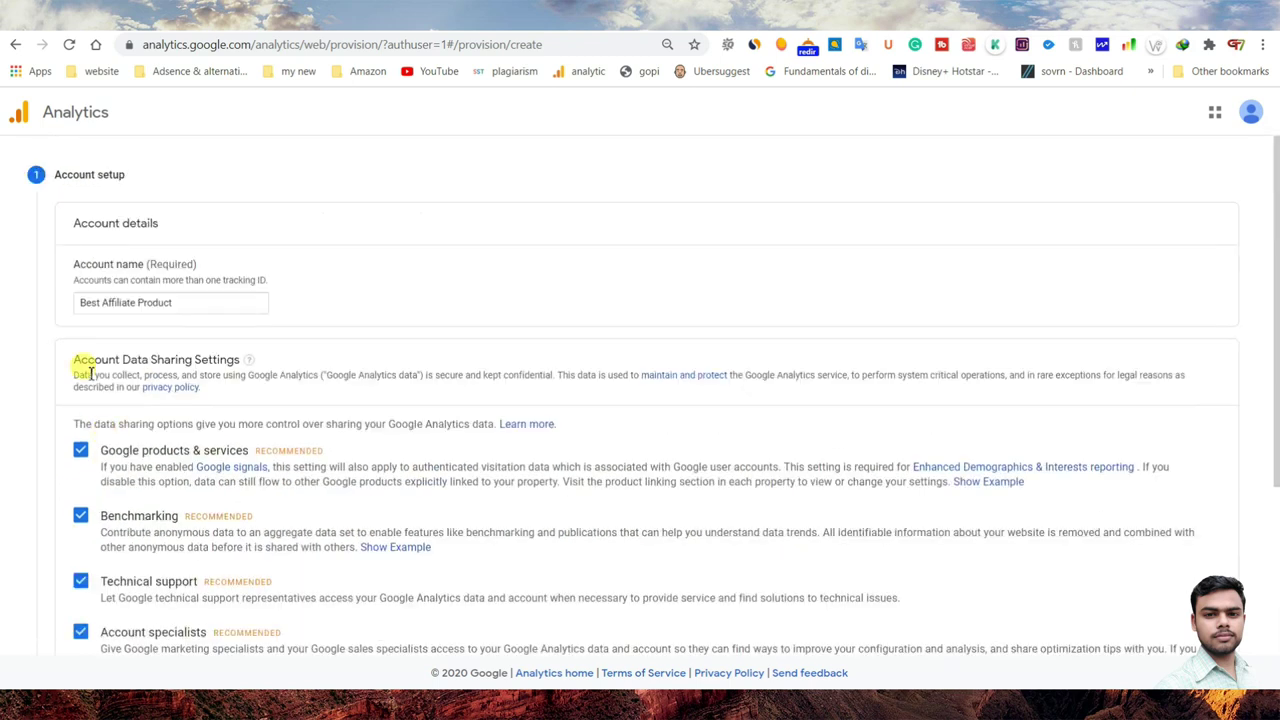
scroll(84, 500, down, 3)
click(80, 517)
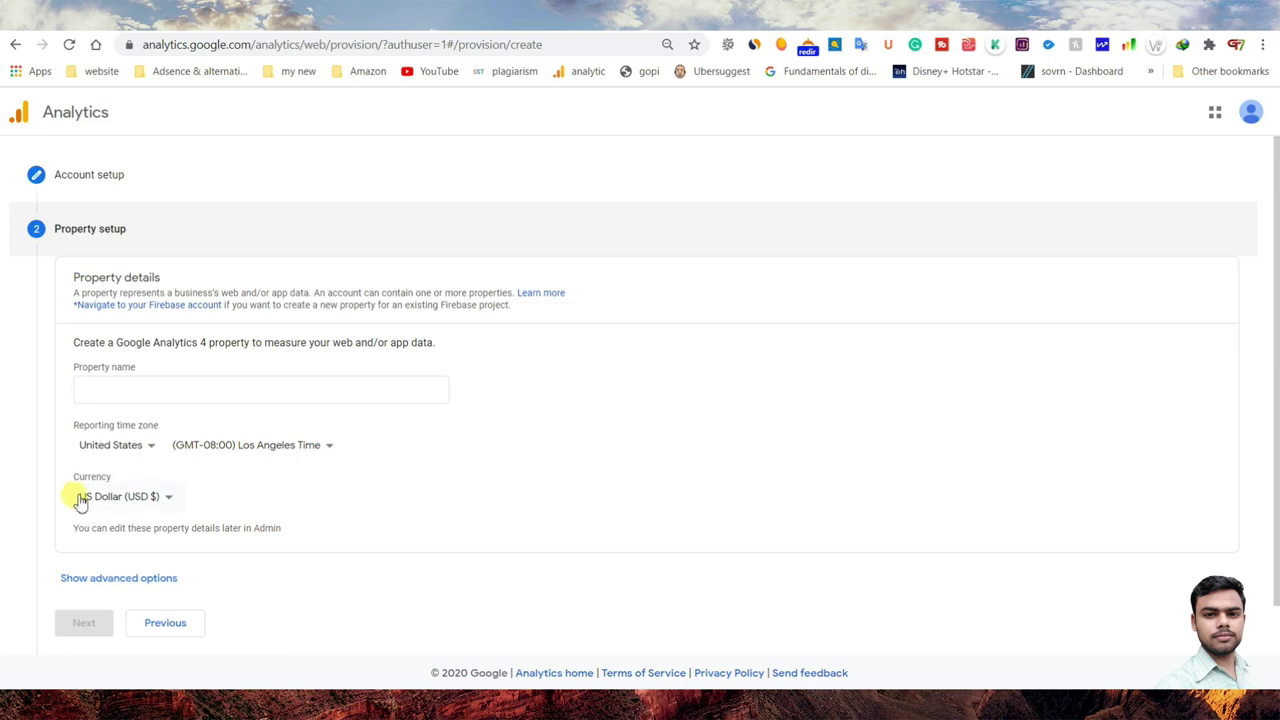
- Name the property 'Best Affiliate Product' and set its reporting time zone to India
scroll(118, 447, down, 1)
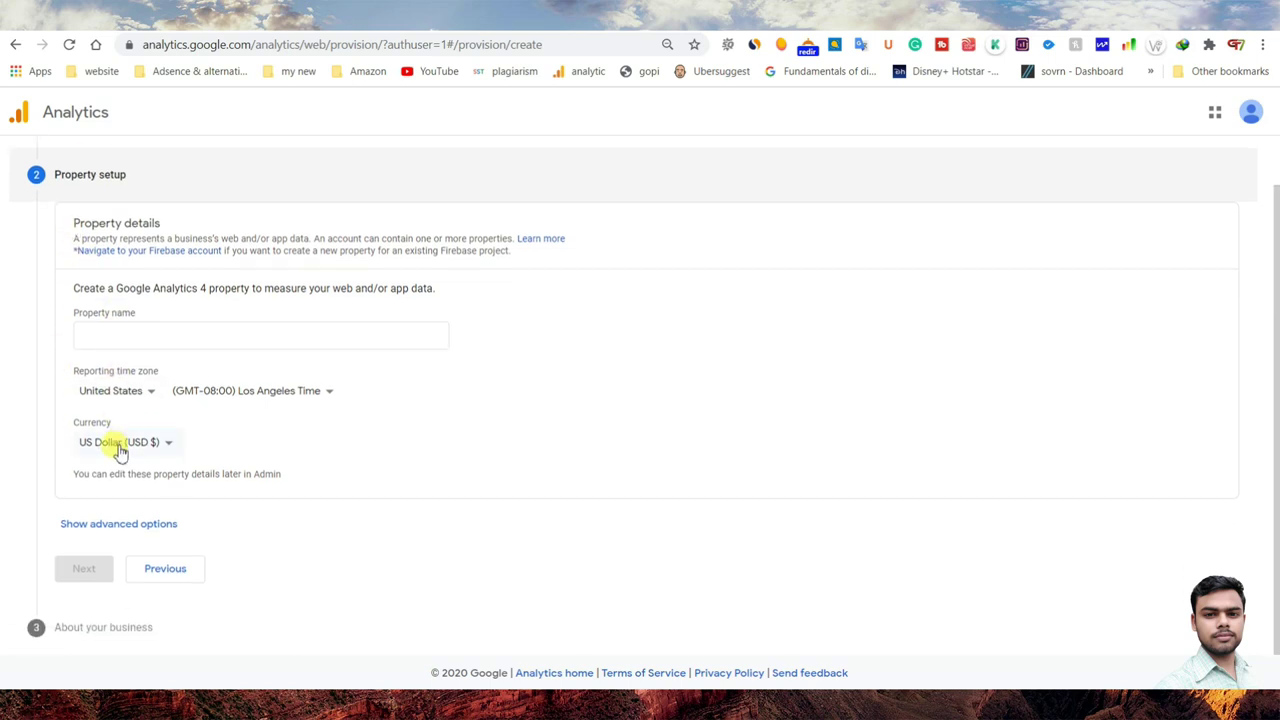
click(110, 340)
click(110, 341)
text(Best Affiliate Product)
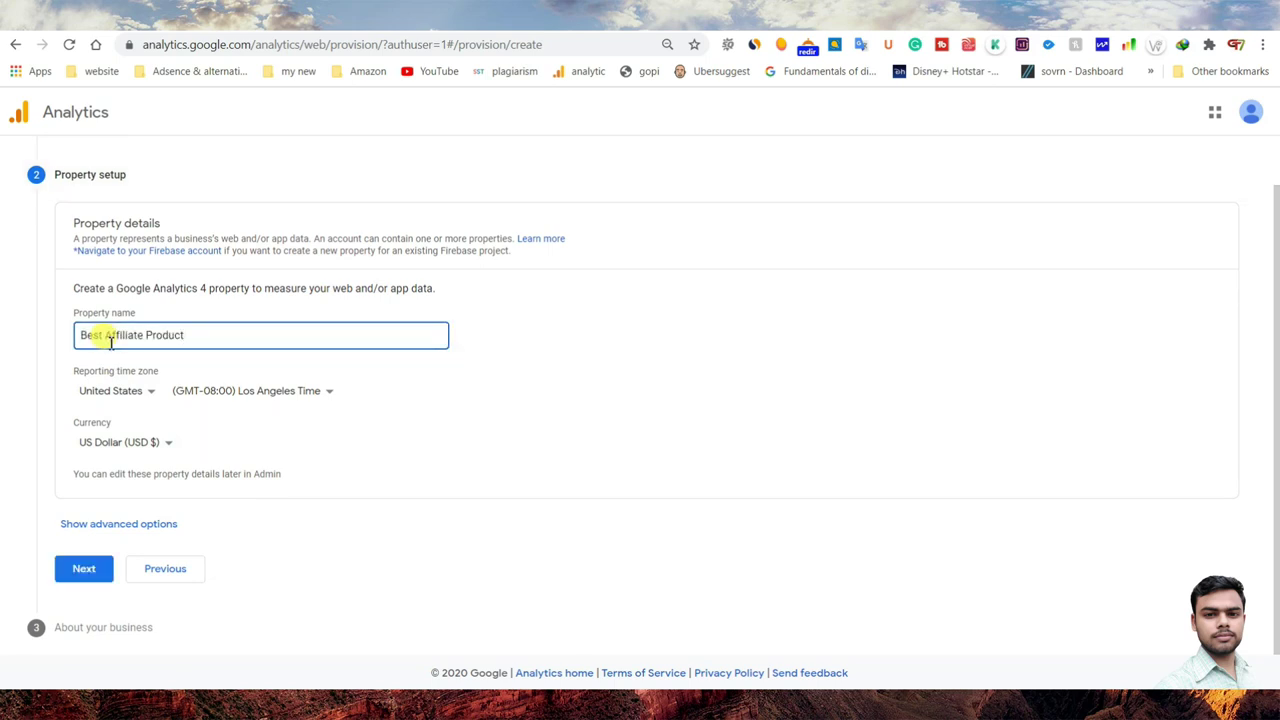
click(133, 390)
scroll(140, 370, down, 4)
scroll(155, 360, down, 8)
scroll(150, 360, down, 3)
click(134, 333)
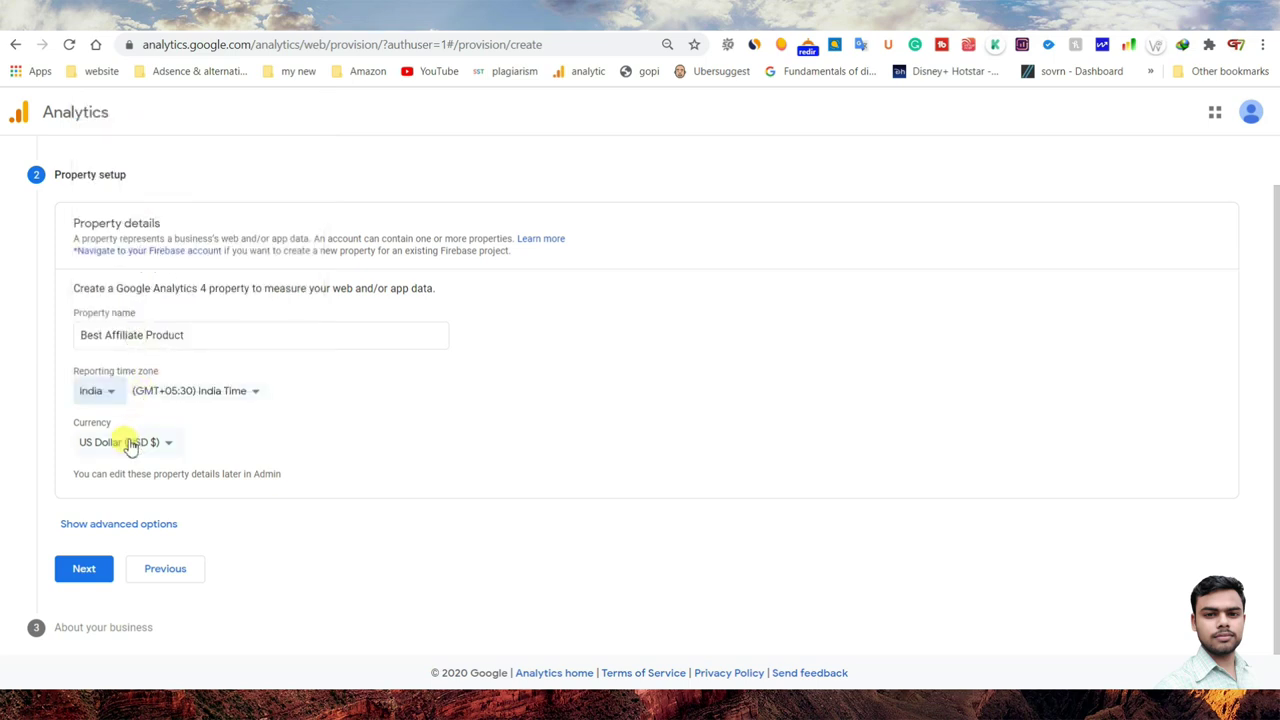
- Set the property currency to Indian Rupee, reveal advanced options, and continue to business details
click(119, 442)
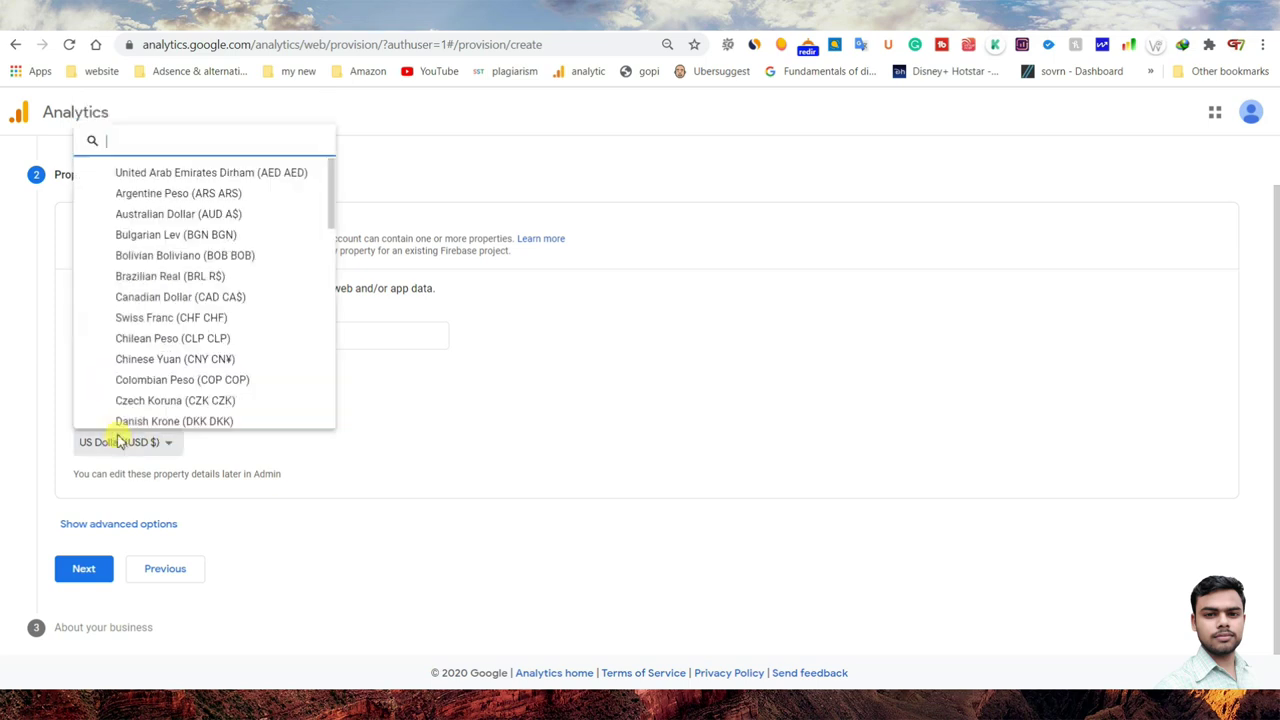
scroll(147, 342, down, 3)
scroll(152, 348, down, 4)
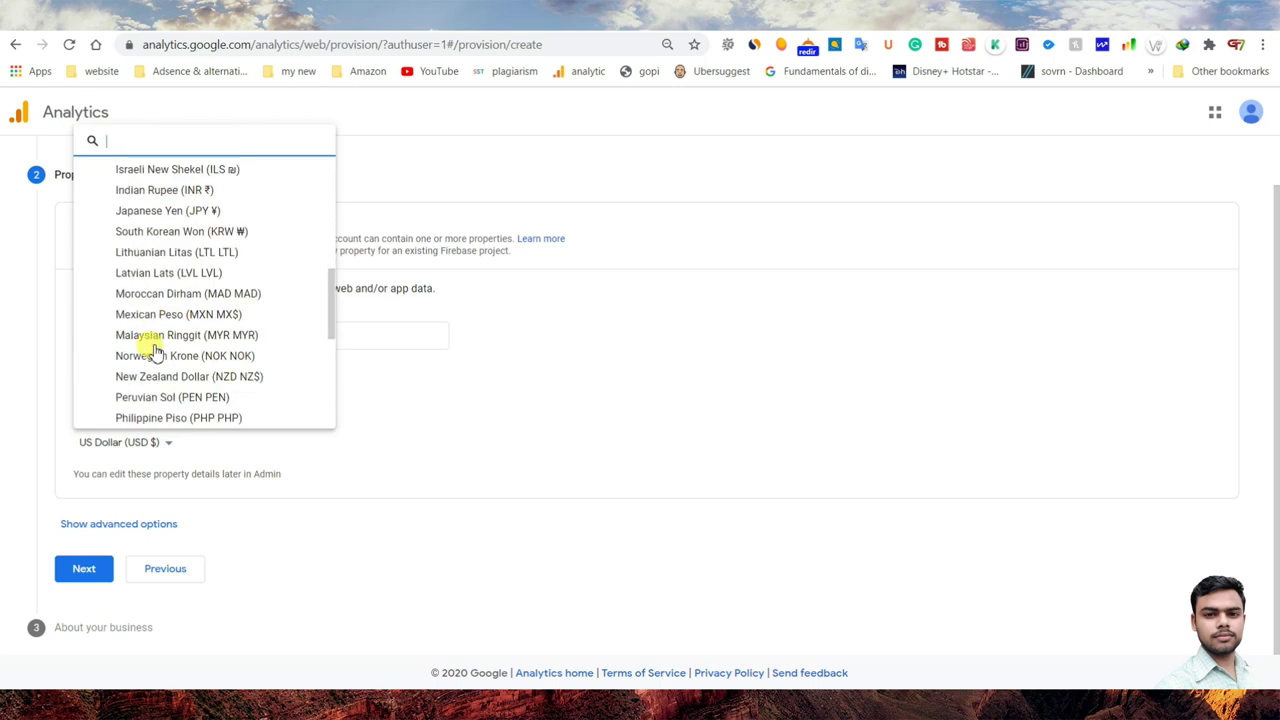
scroll(150, 340, down, 1)
scroll(183, 235, up, 1)
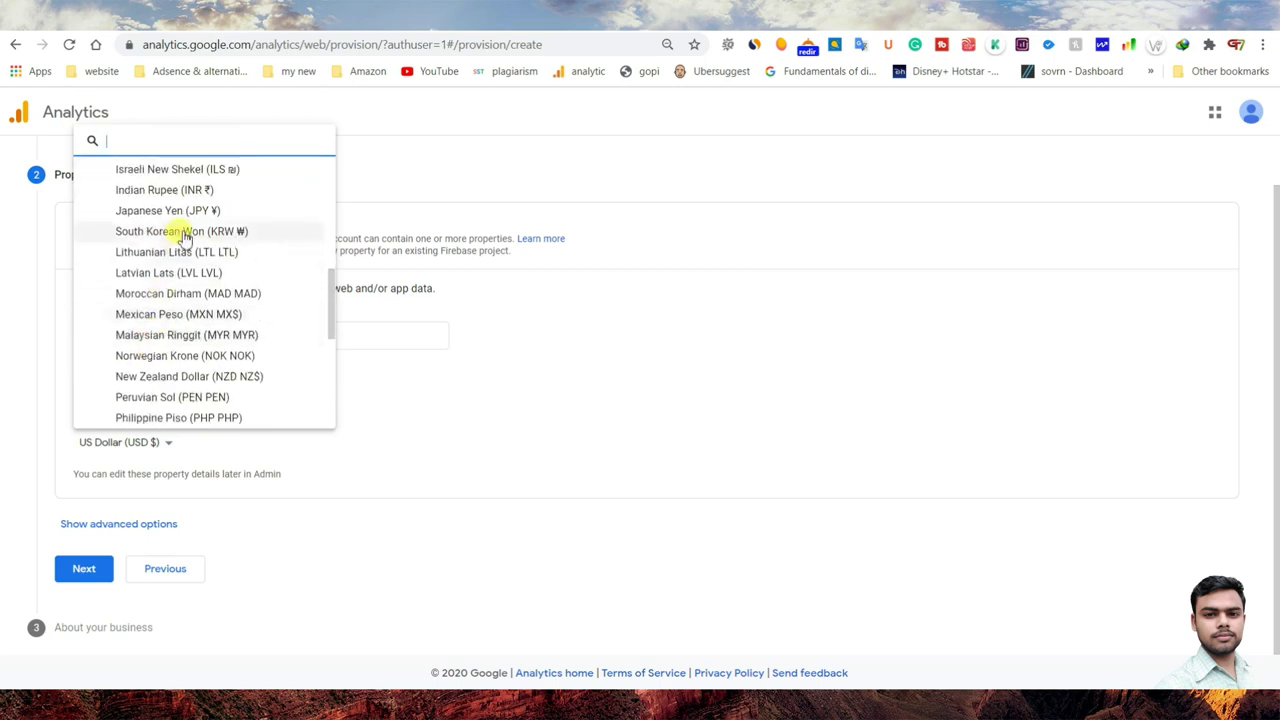
scroll(189, 271, up, 2)
scroll(180, 357, up, 2)
scroll(177, 371, down, 4)
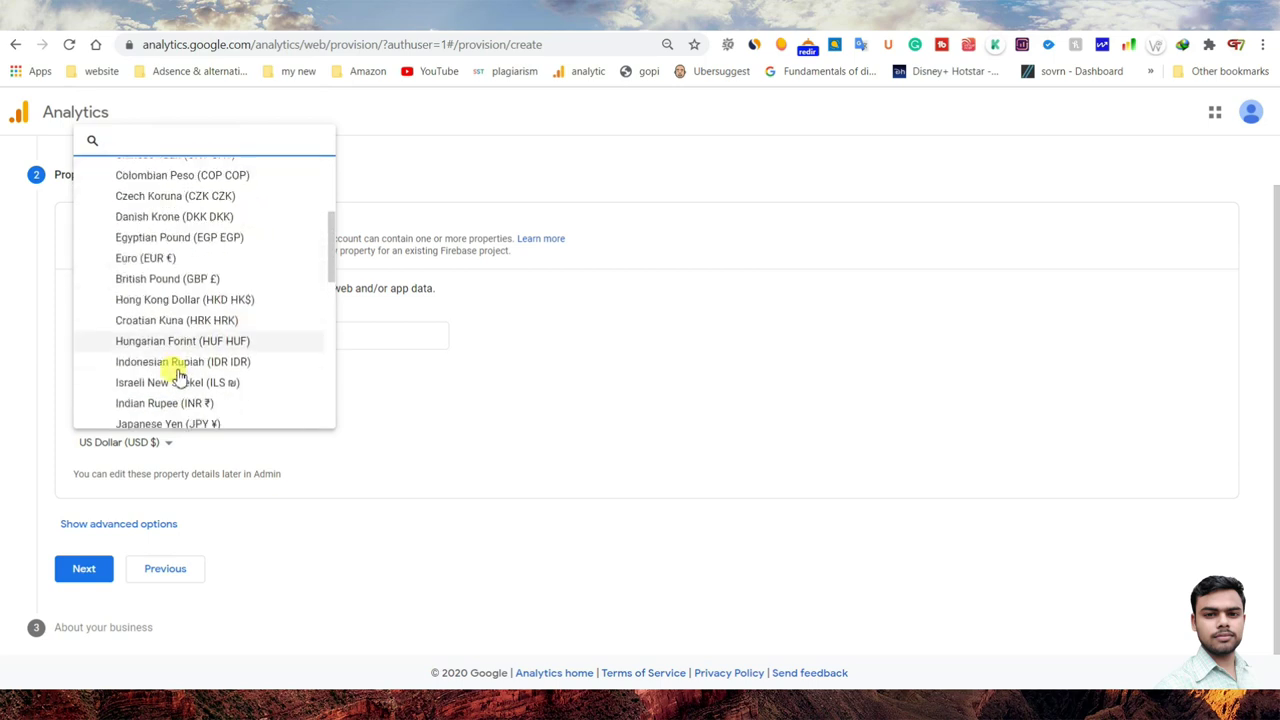
click(183, 273)
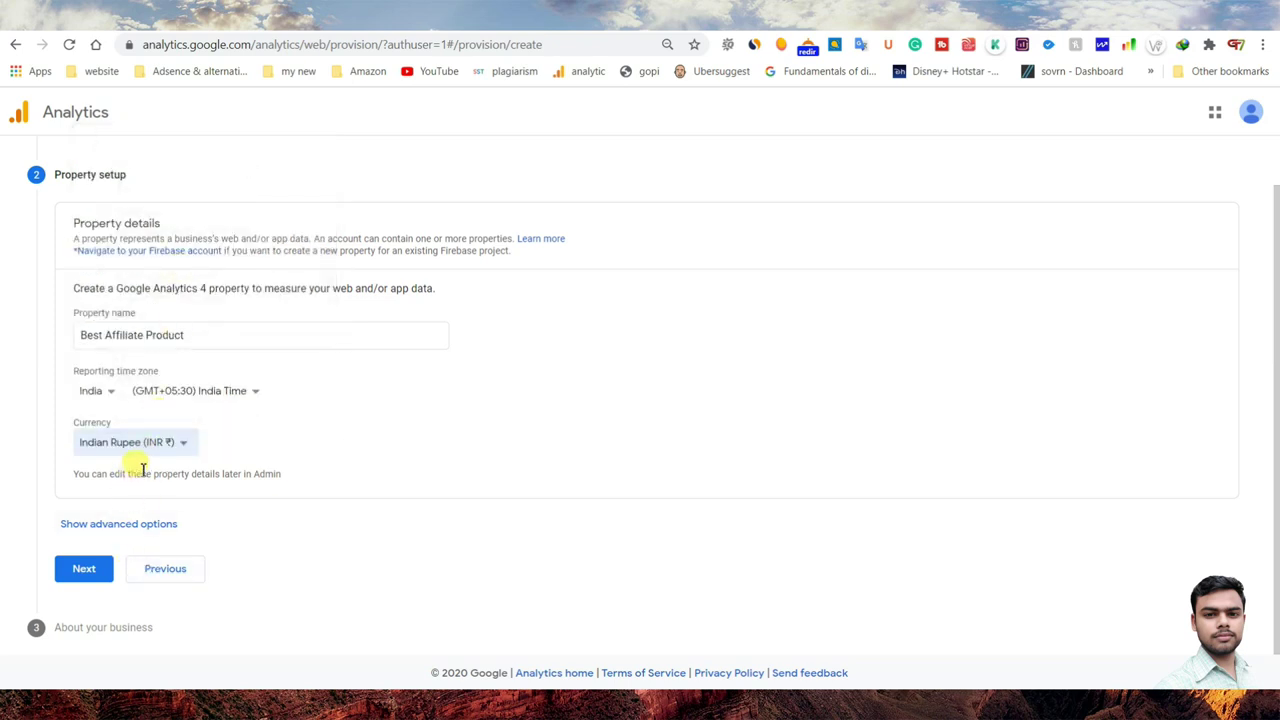
click(100, 575)
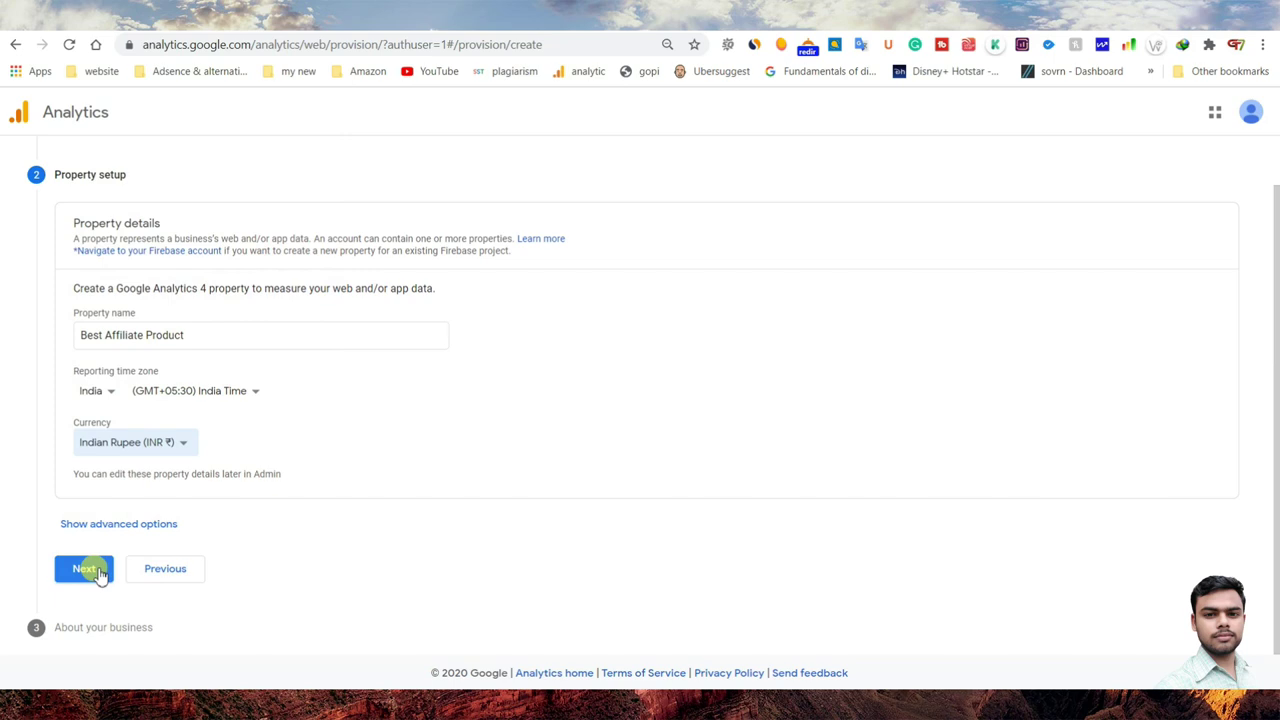
click(94, 524)
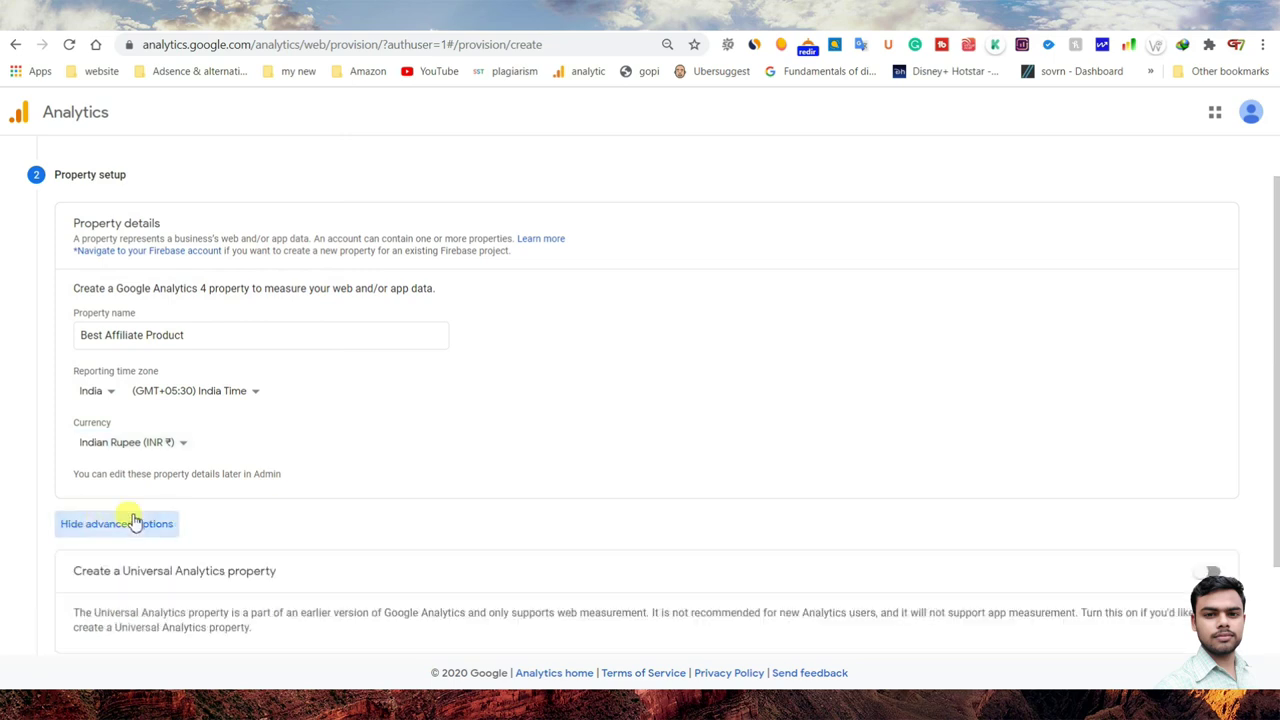
scroll(130, 518, down, 1)
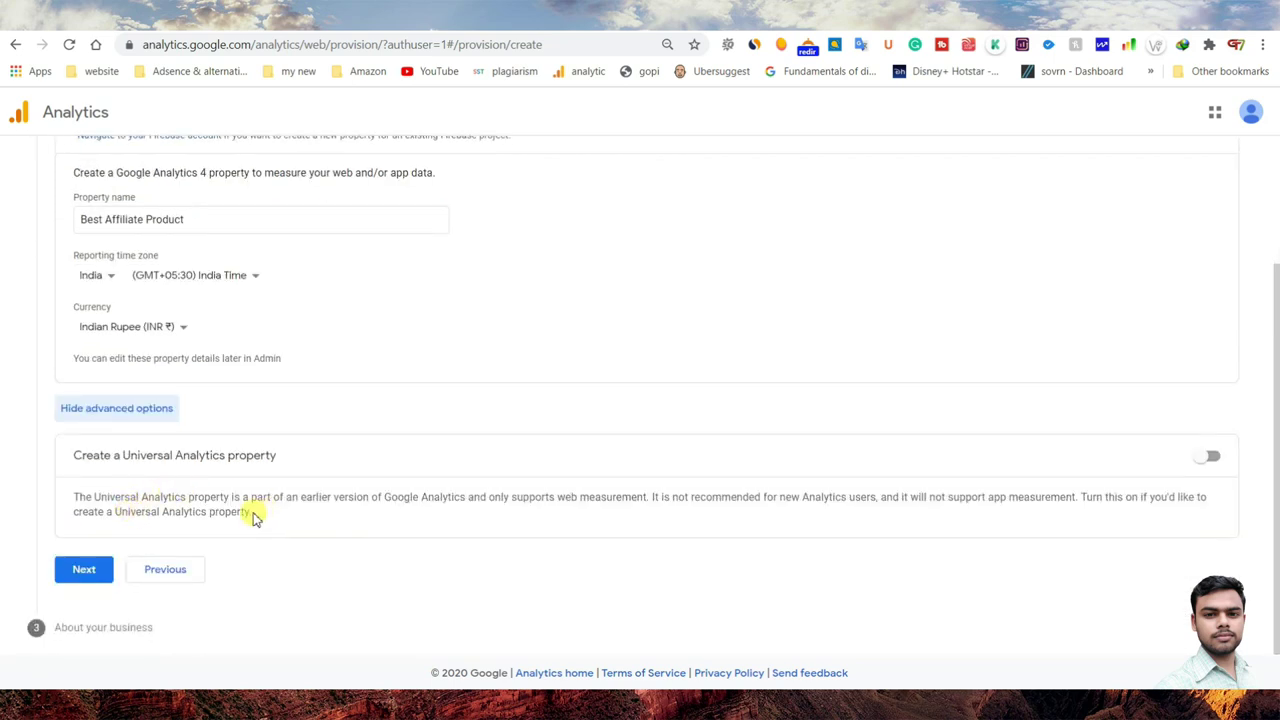
click(84, 569)
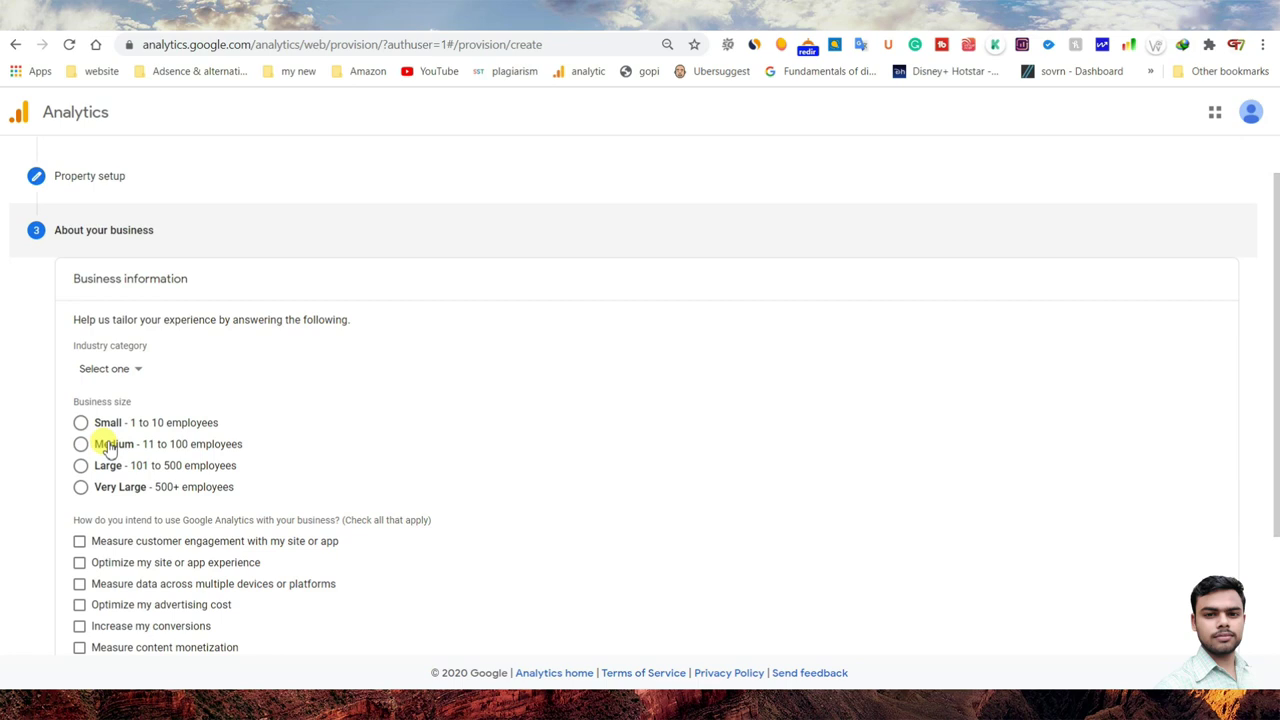
- Set the industry to Internet & Telecom and business size to Small (1–10 employees)
click(138, 370)
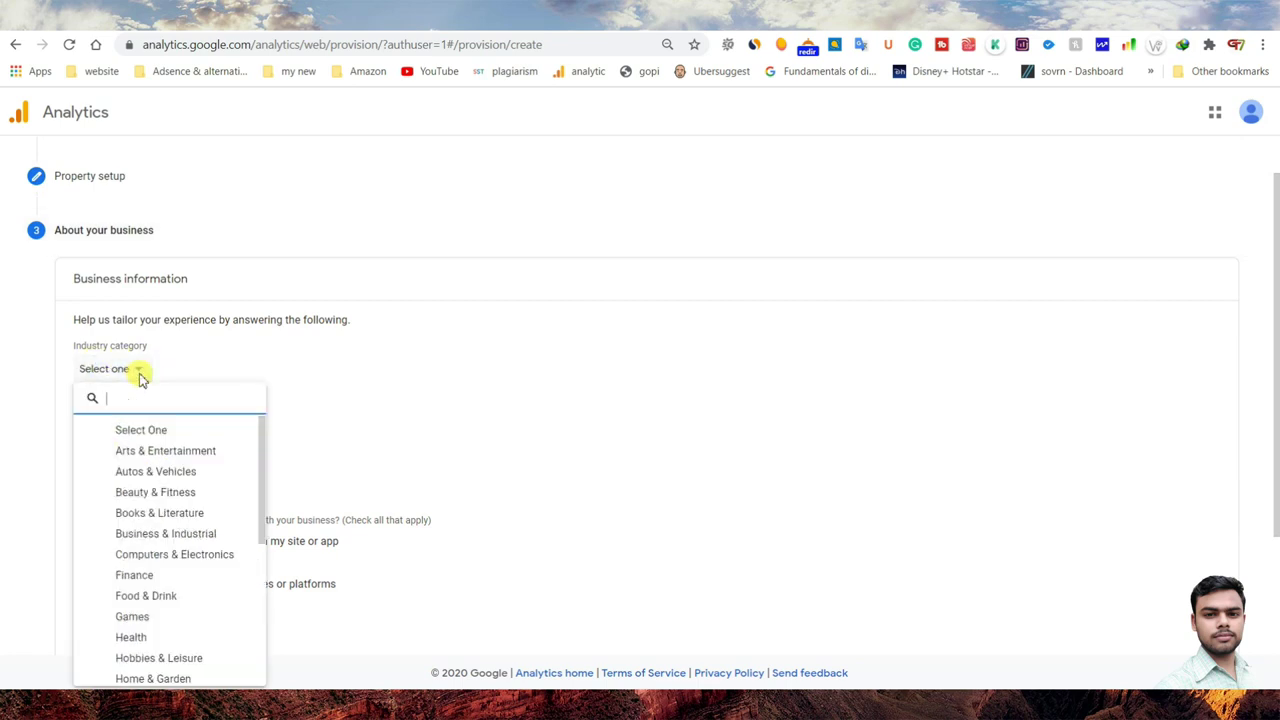
scroll(180, 449, down, 1)
scroll(203, 531, down, 1)
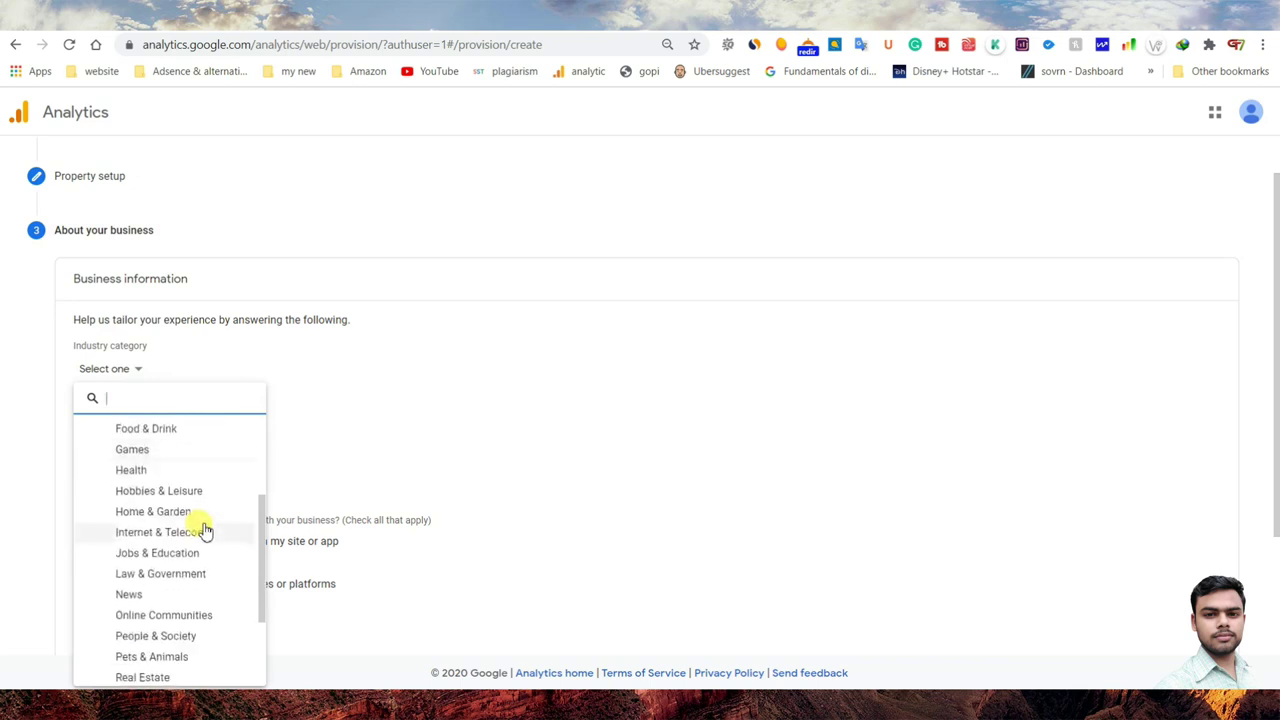
scroll(203, 531, down, 2)
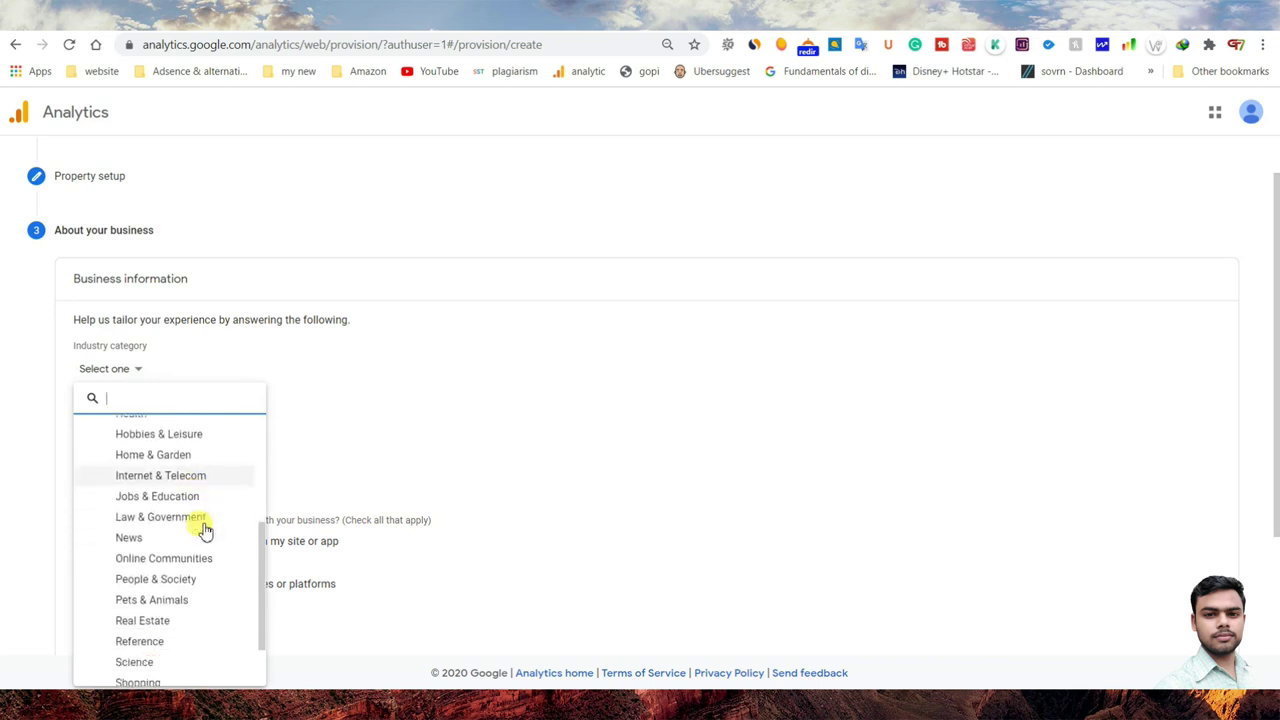
scroll(186, 528, down, 1)
scroll(200, 545, up, 3)
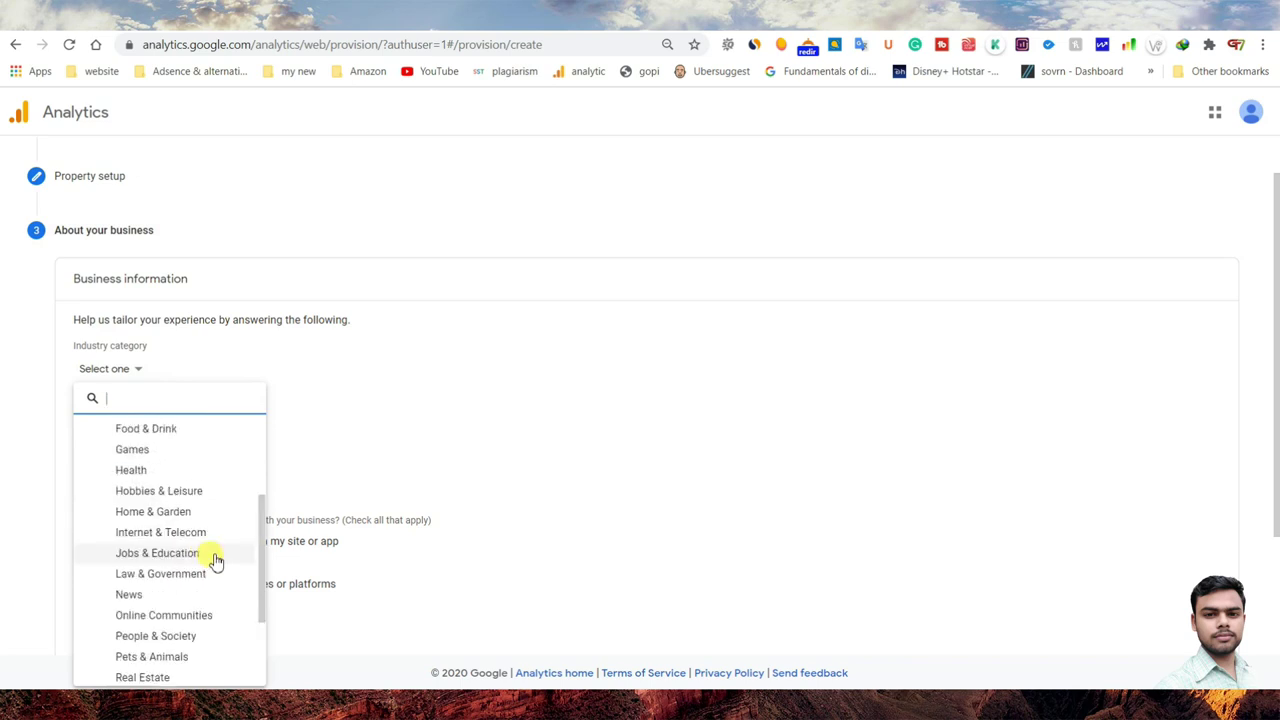
click(158, 536)
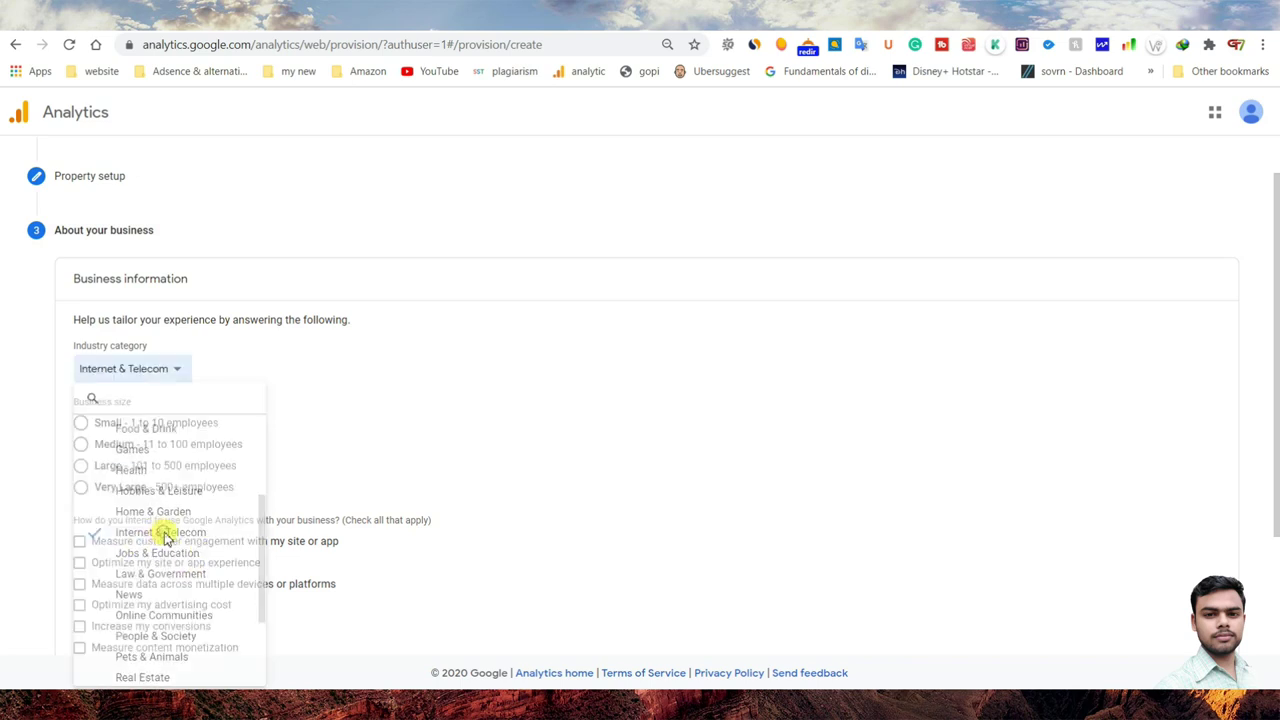
click(81, 423)
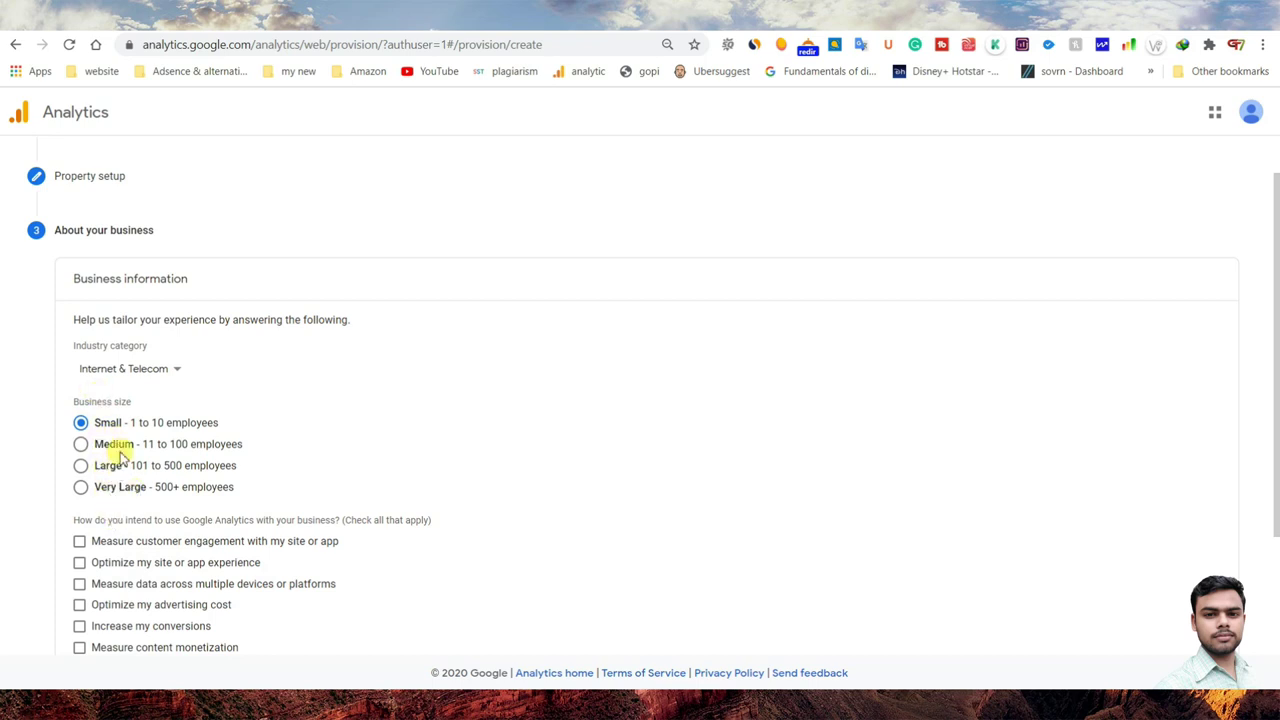
- Choose customer engagement, site experience and cross-device measurement as usage goals, then create the account
scroll(222, 432, down, 3)
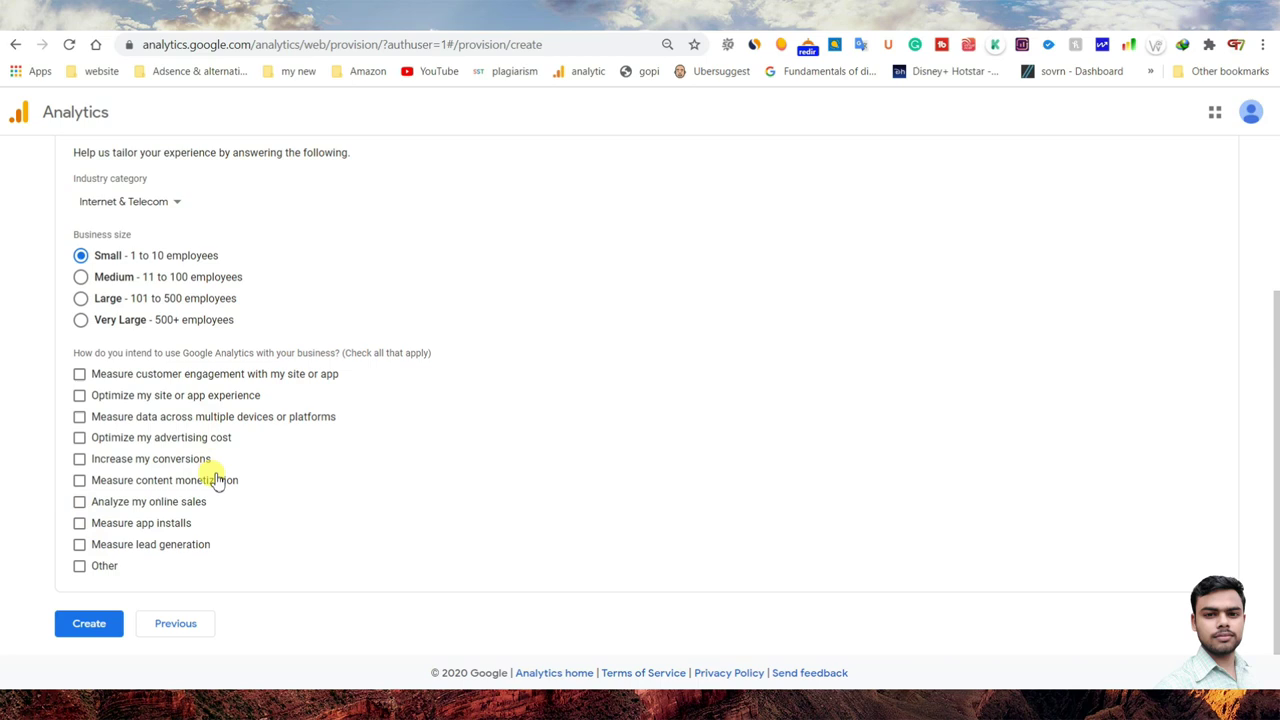
click(79, 373)
click(79, 395)
click(79, 416)
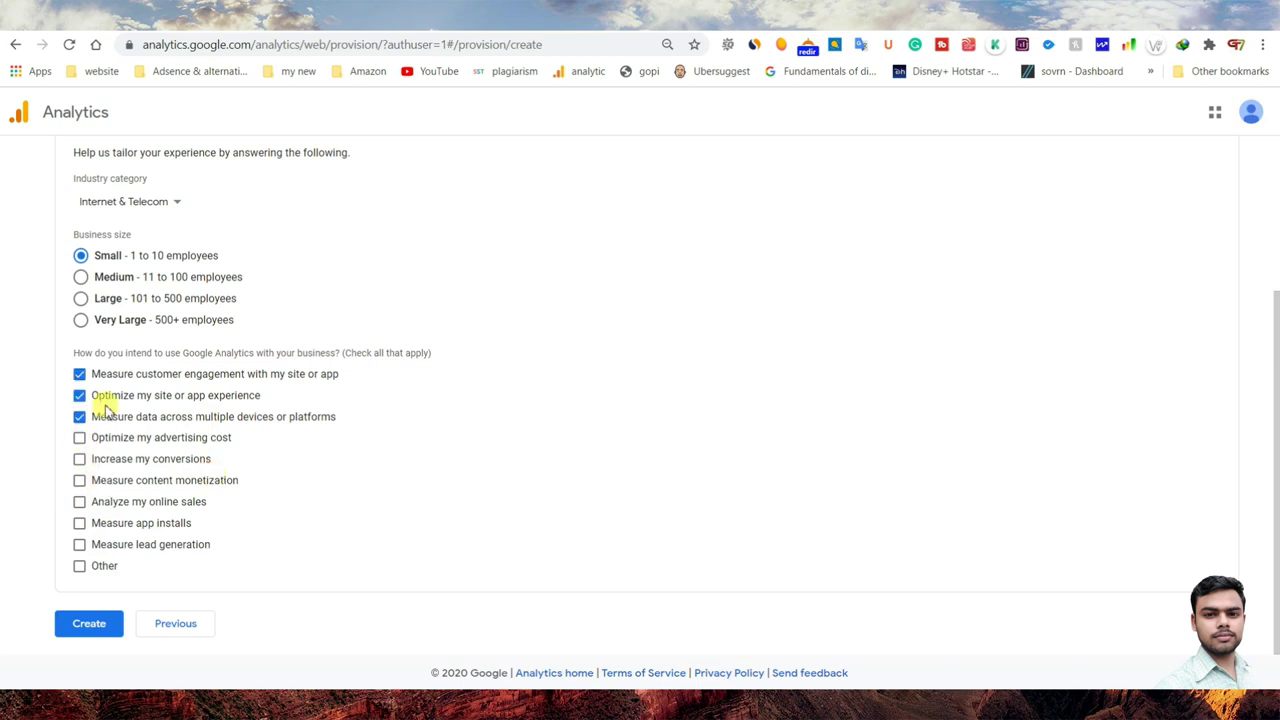
scroll(132, 460, up, 2)
scroll(134, 463, down, 2)
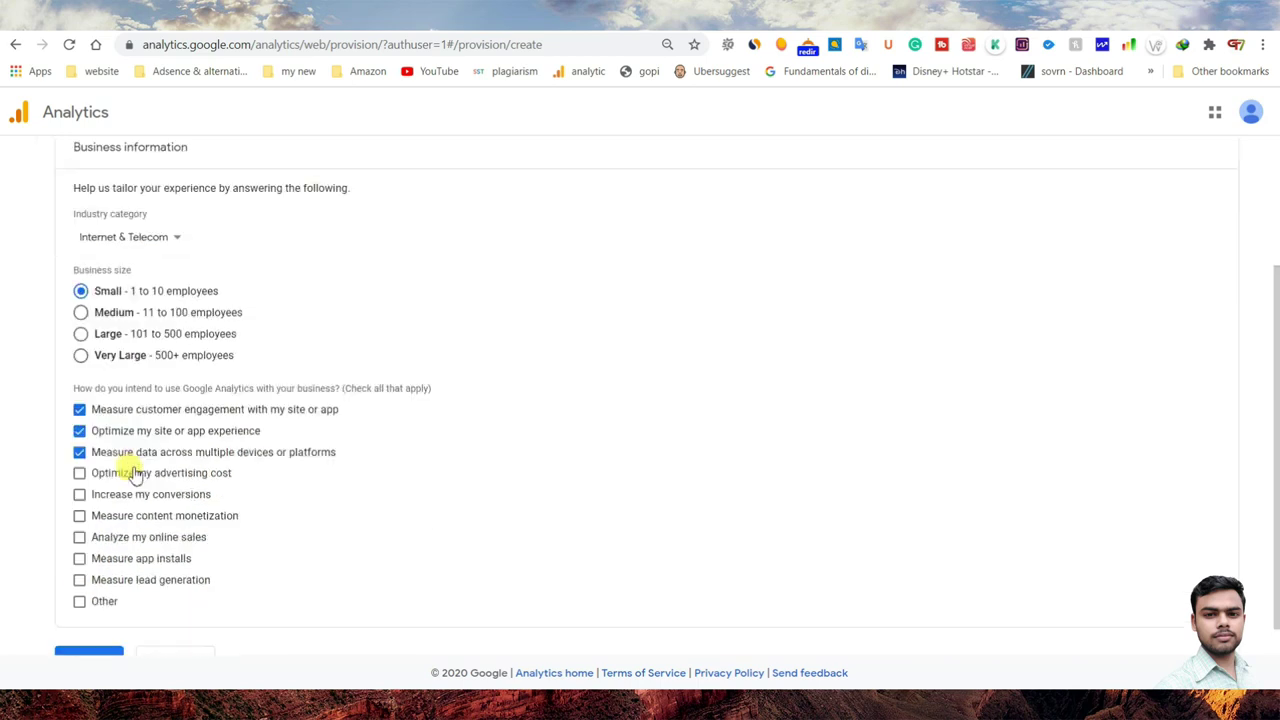
click(113, 617)
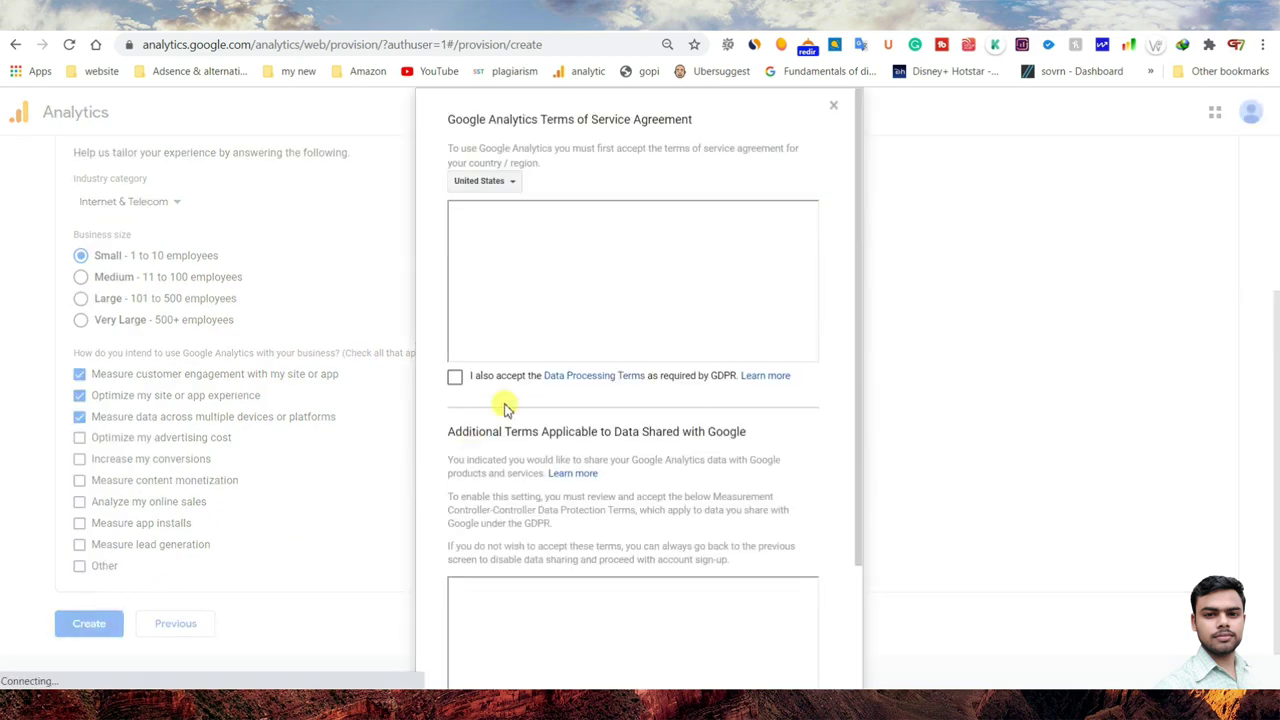
- Set the terms country to India, accept both GDPR data protection terms, and agree
click(481, 180)
scroll(531, 331, down, 5)
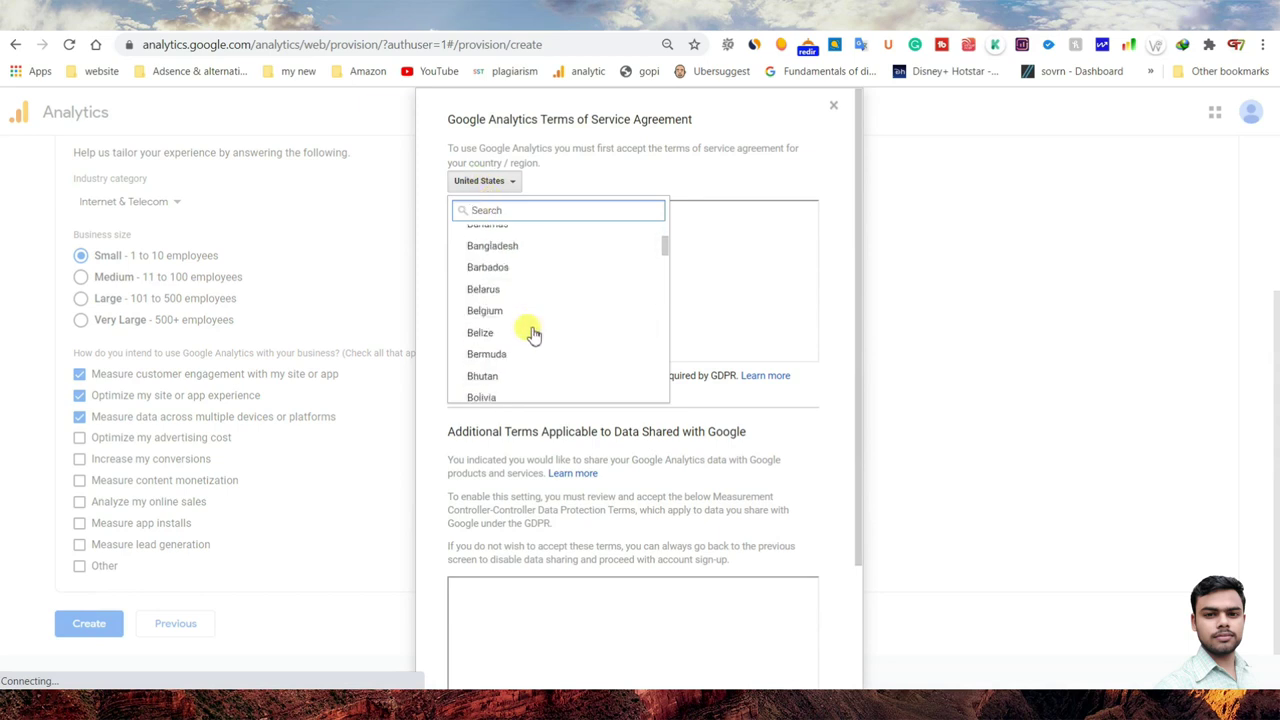
scroll(533, 333, down, 10)
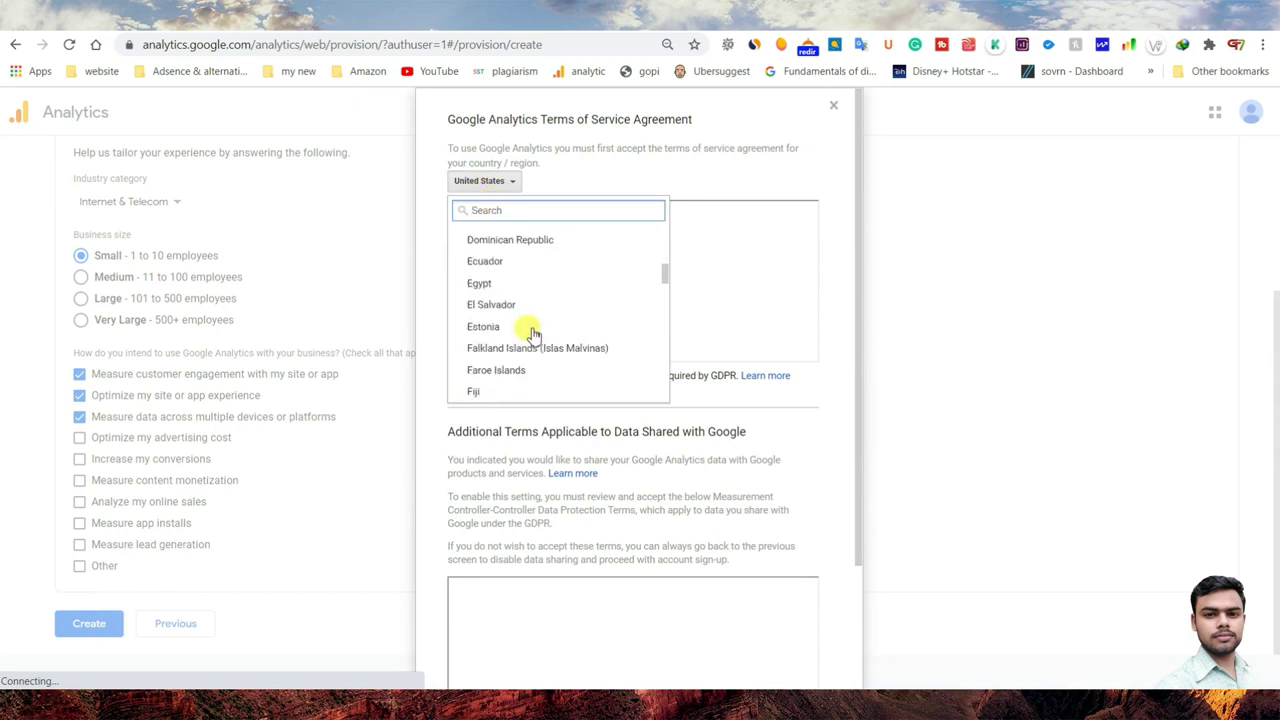
scroll(531, 331, down, 8)
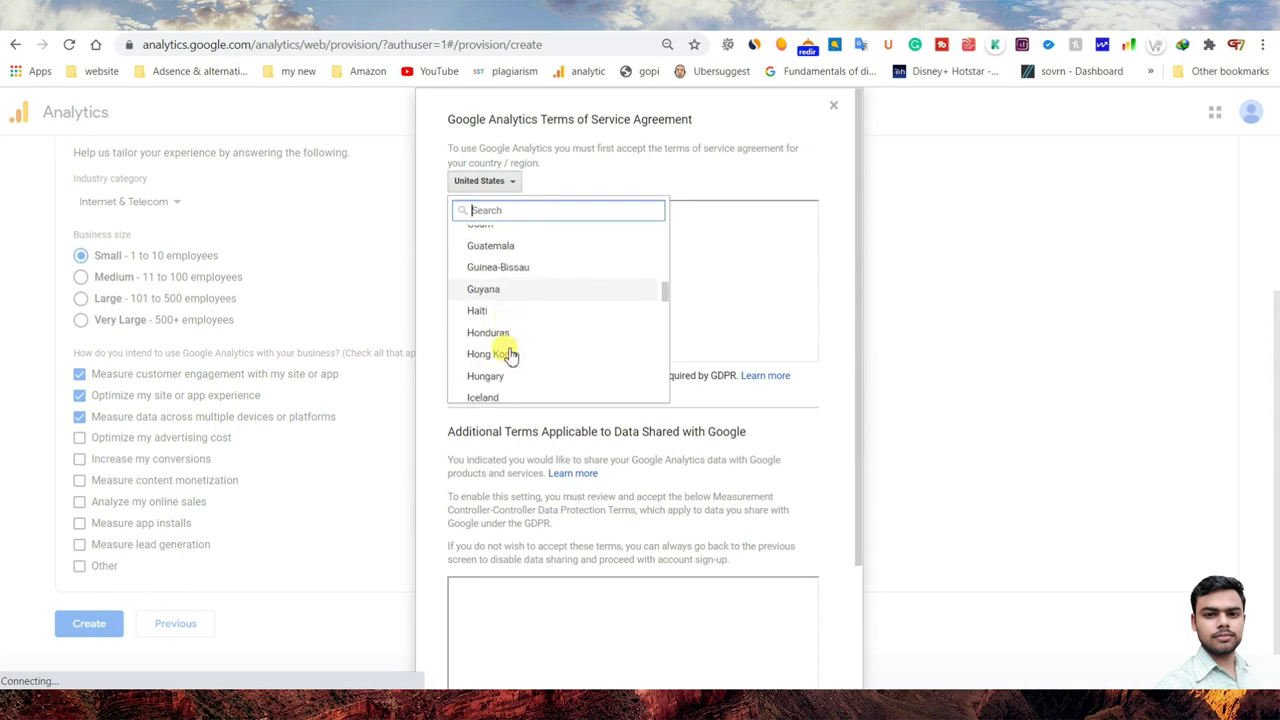
click(484, 340)
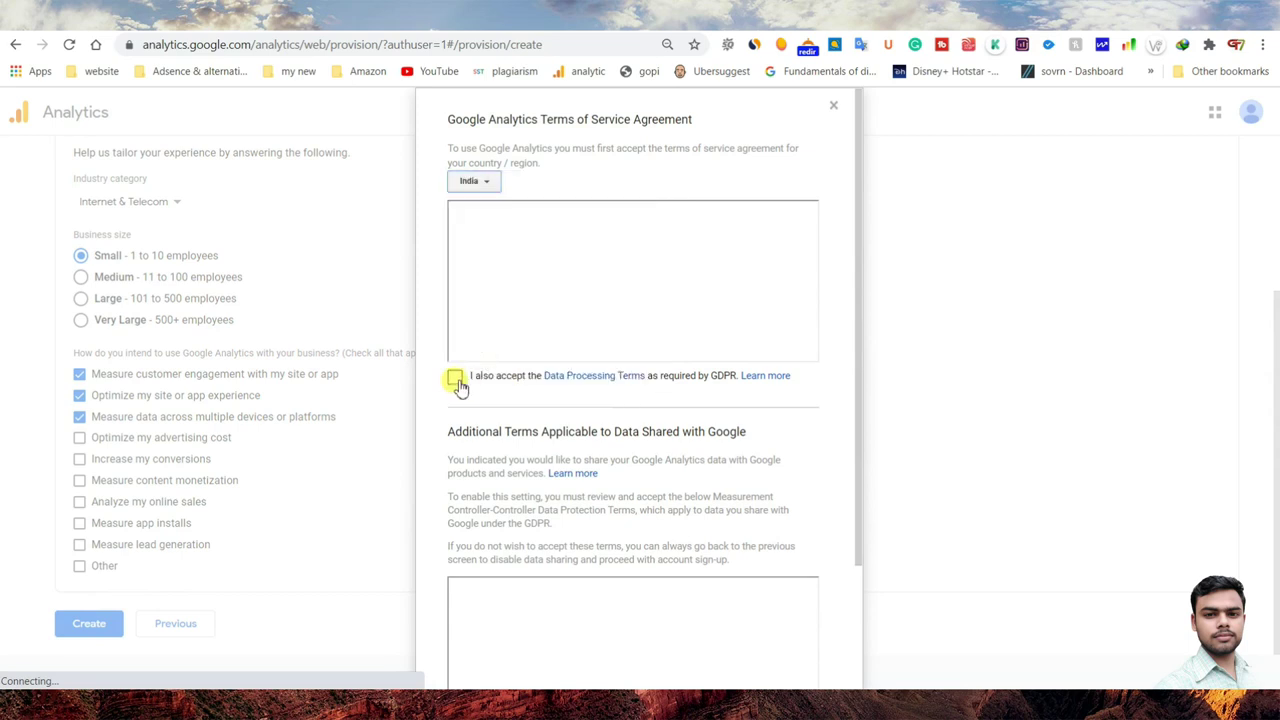
scroll(495, 325, down, 3)
scroll(505, 316, up, 3)
click(455, 379)
scroll(463, 395, down, 3)
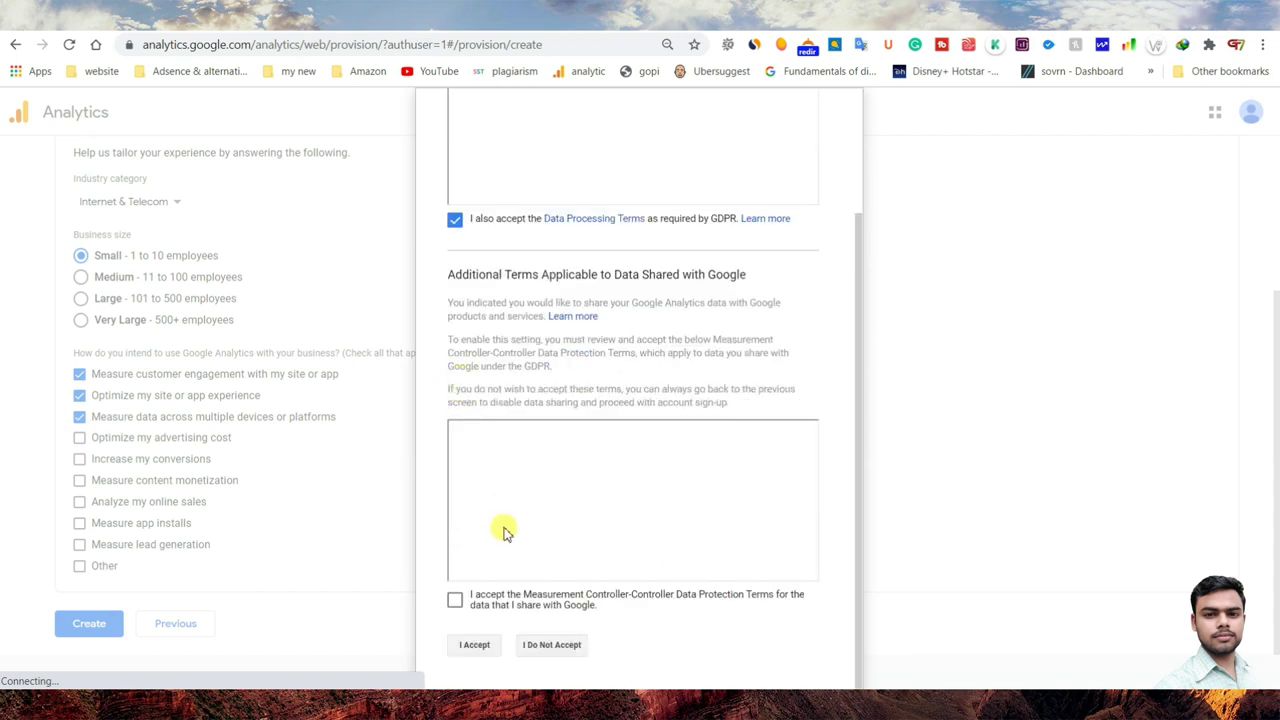
click(455, 601)
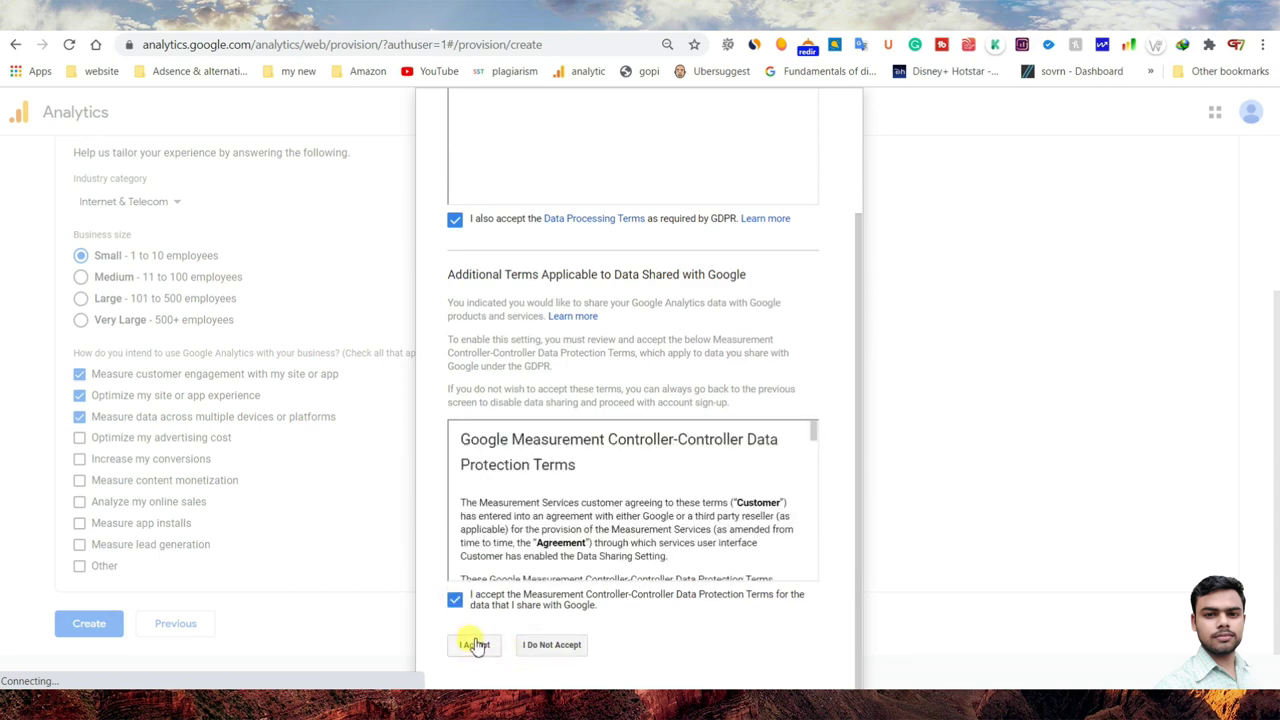
click(476, 644)
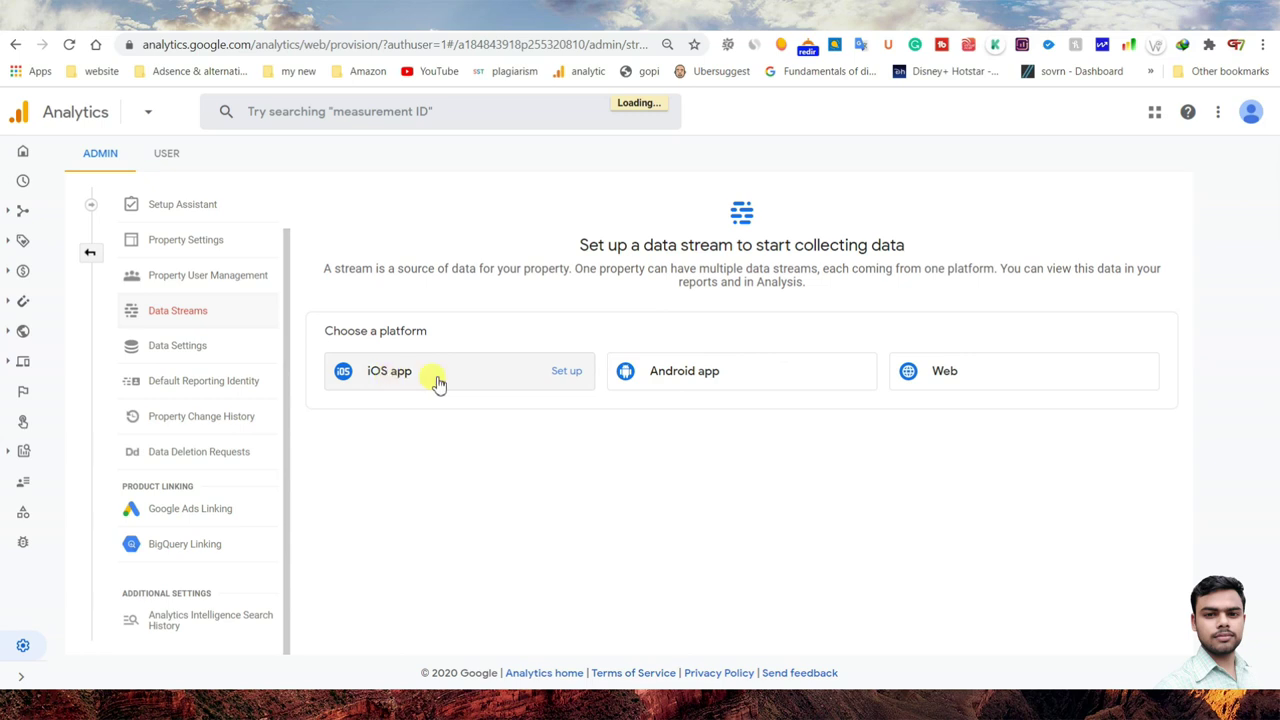
click(1112, 382)
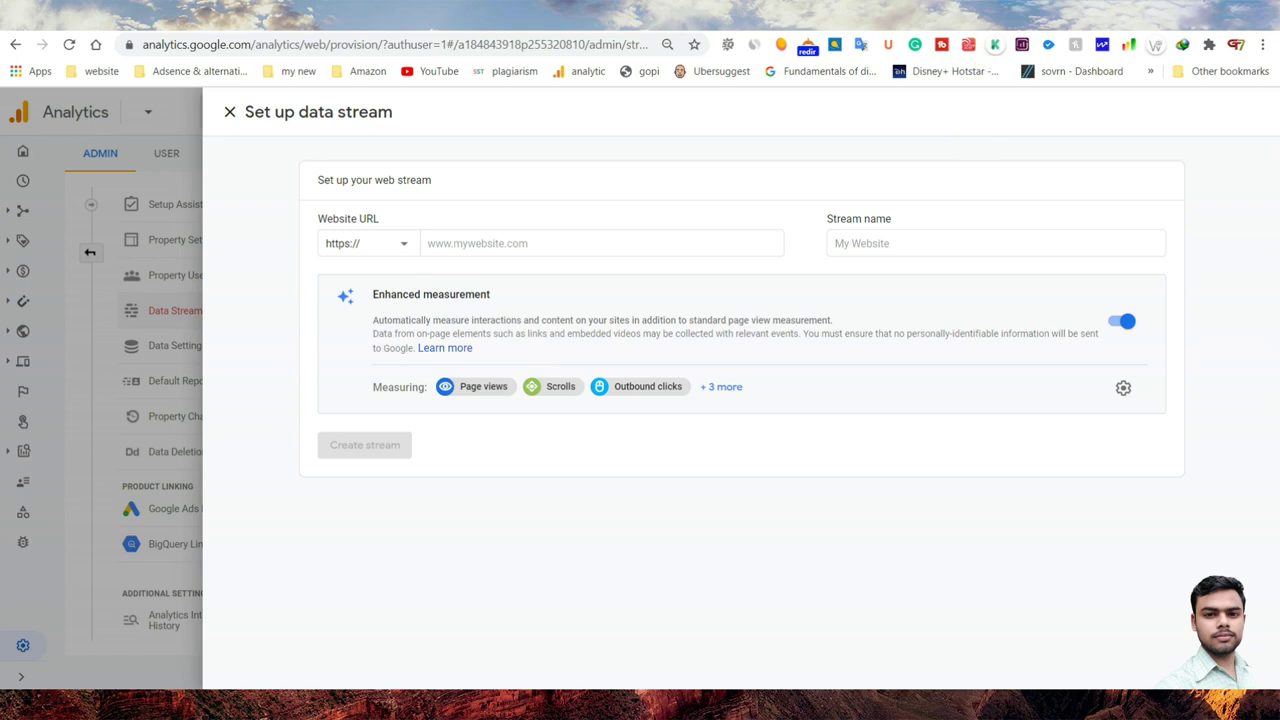
key(ctrl+t)
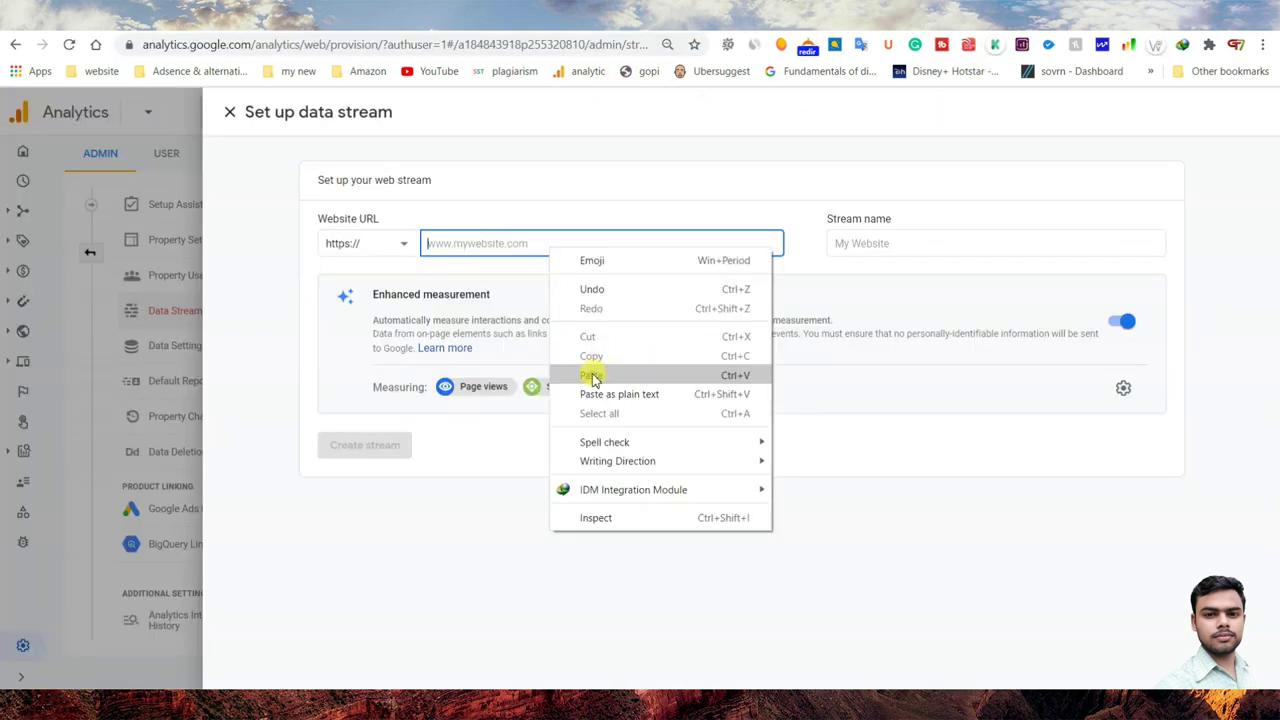
click(589, 371)
drag(462, 244, 427, 255)
key(BackSpace)
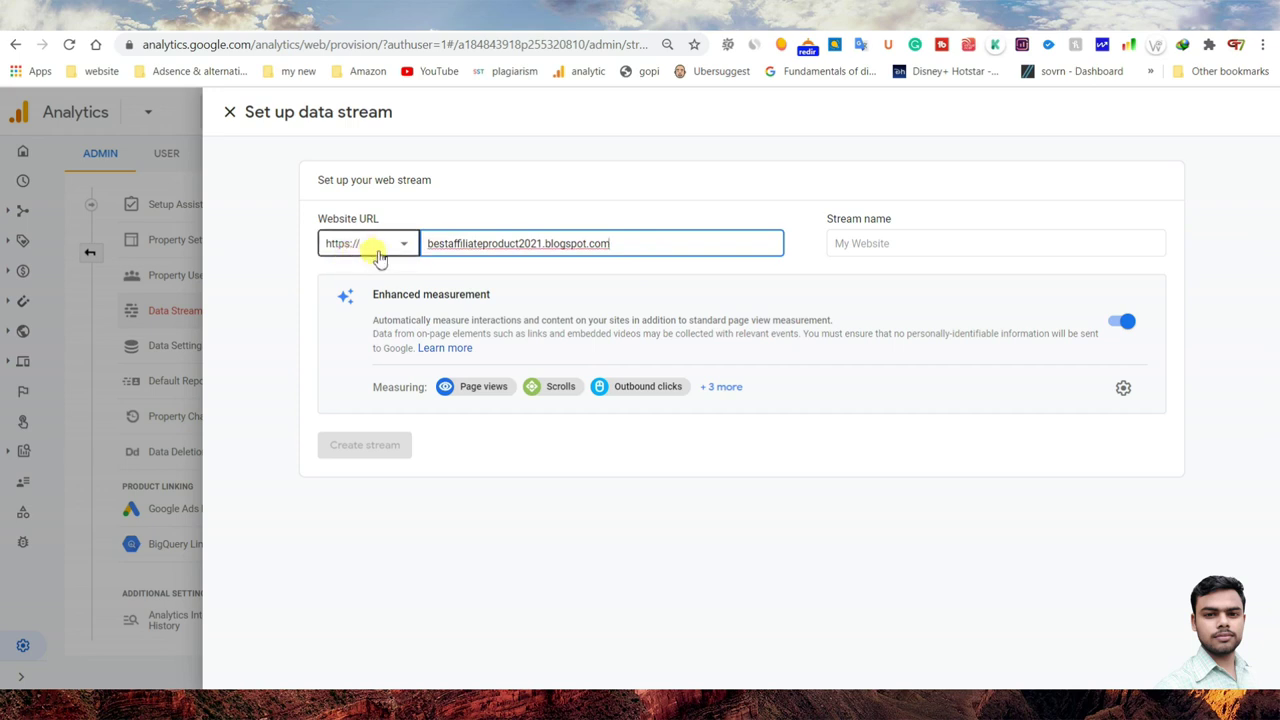
- Name the stream bestaffiliateproduct, show all enhanced measurement events, and create the stream
click(845, 243)
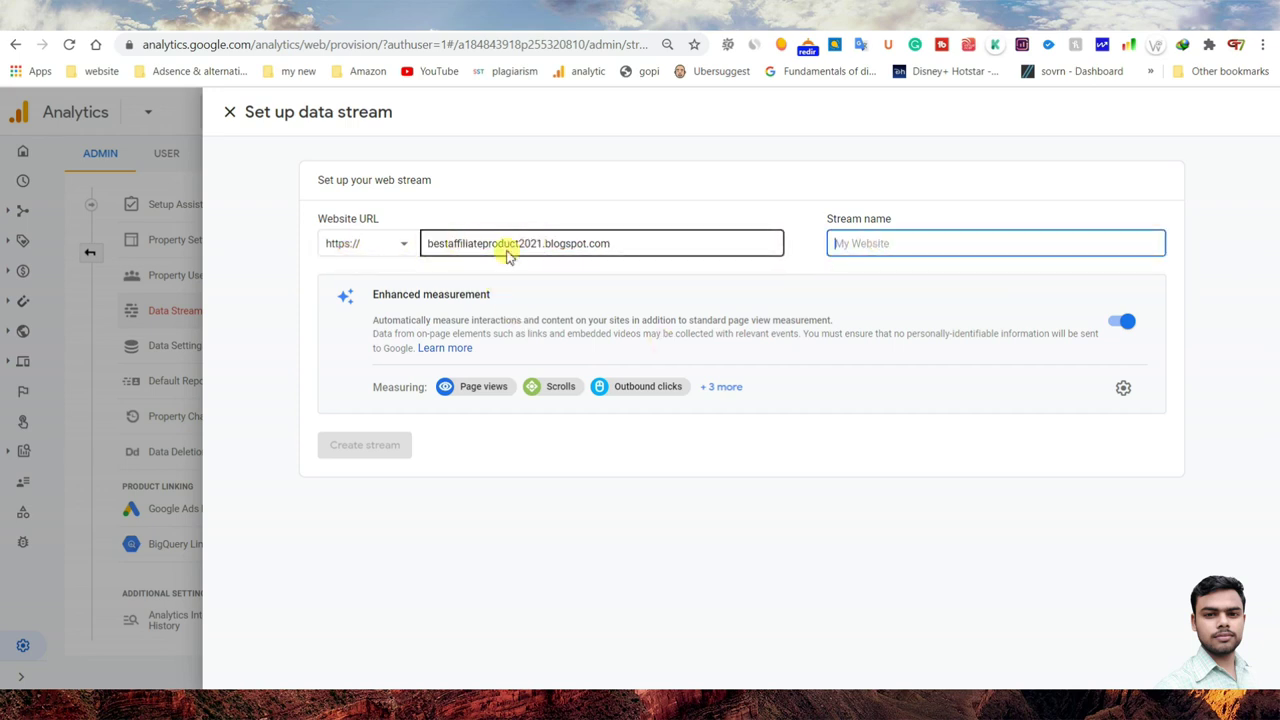
drag(520, 244, 425, 243)
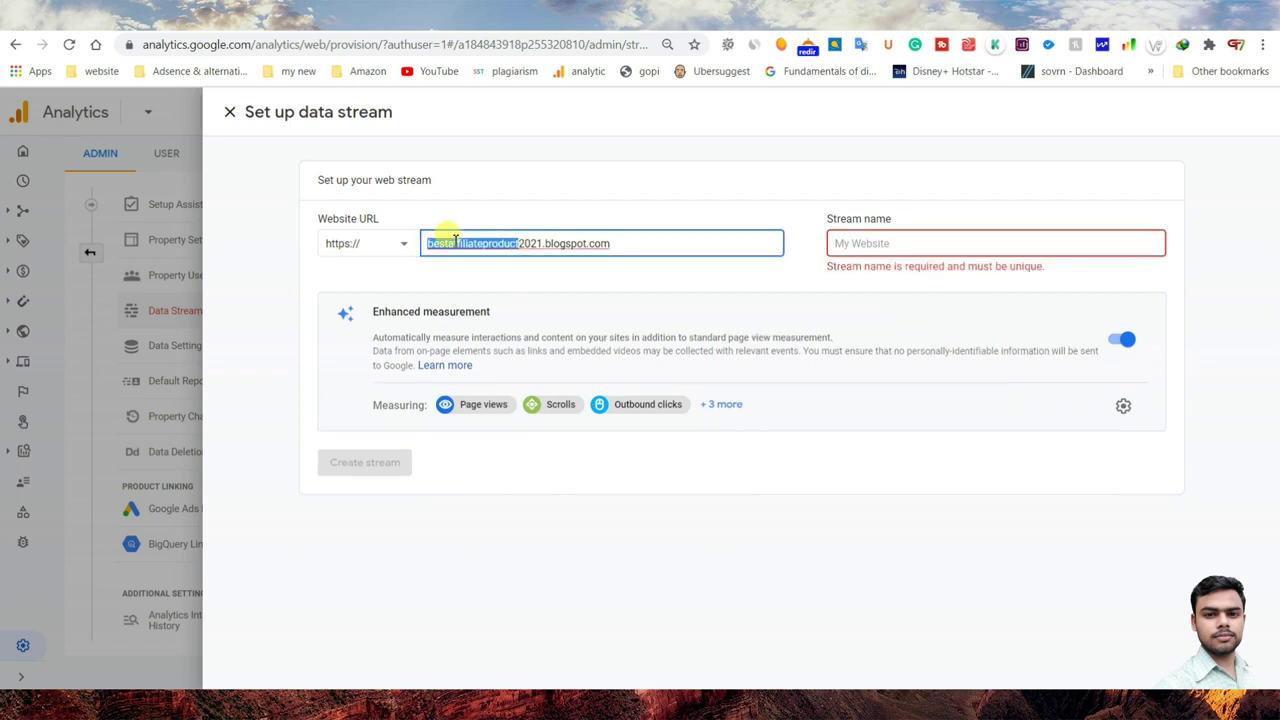
right_click(455, 243)
click(493, 302)
right_click(833, 244)
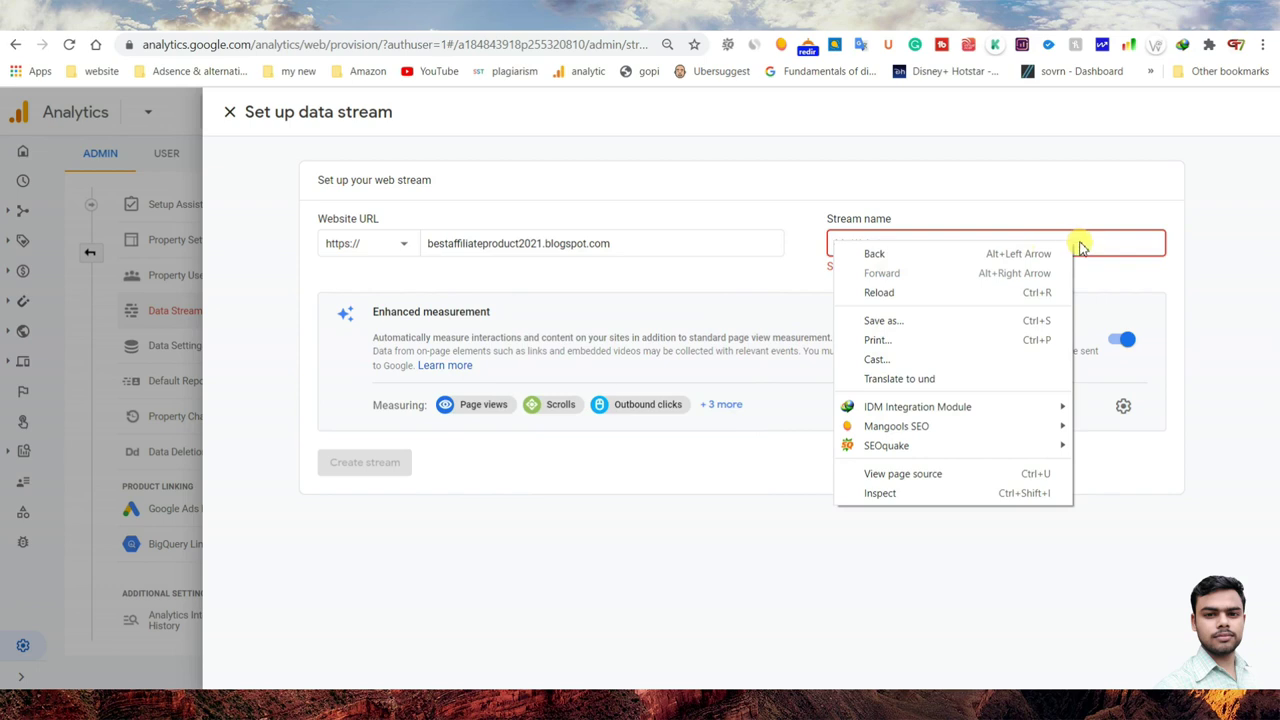
click(1071, 243)
right_click(1072, 244)
click(1104, 372)
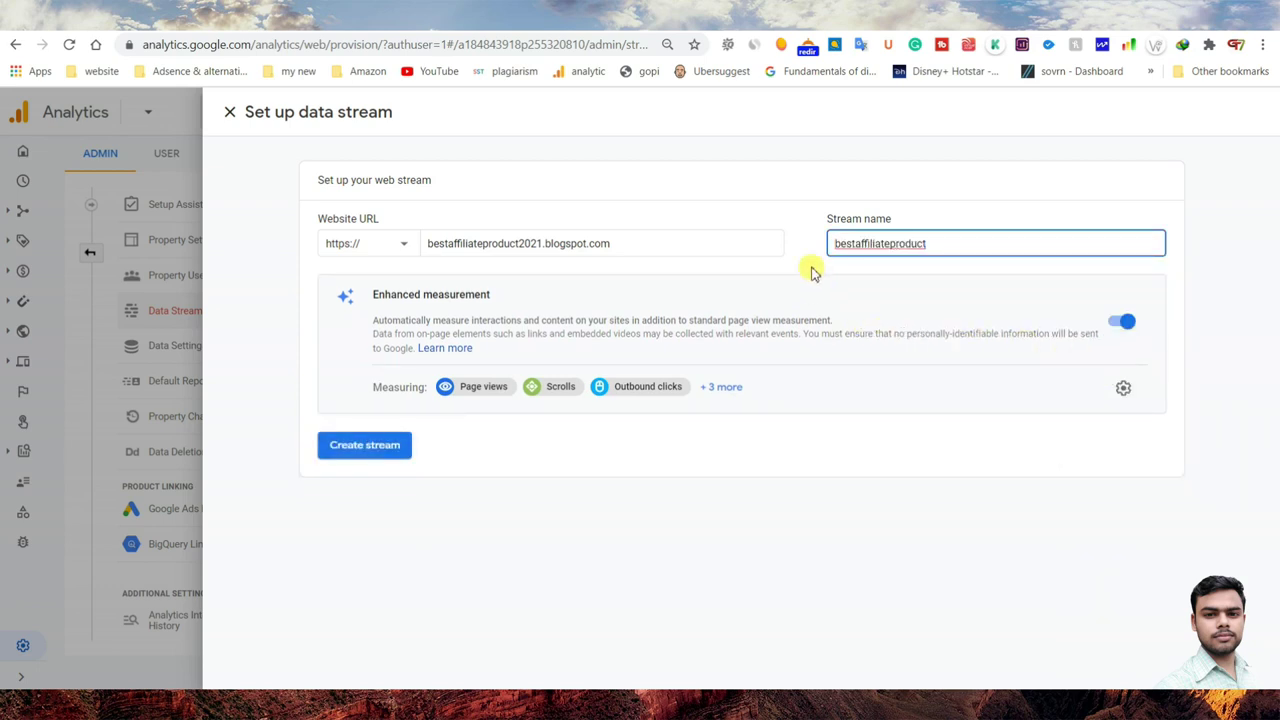
click(728, 388)
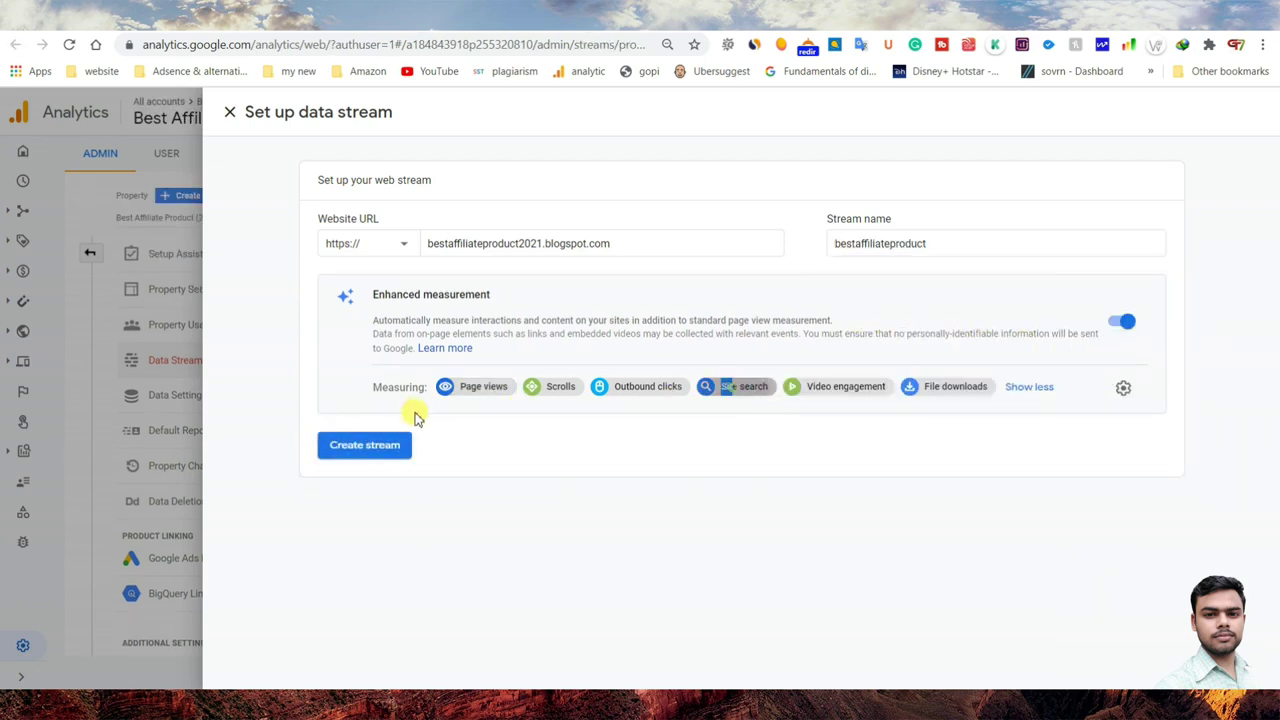
click(346, 455)
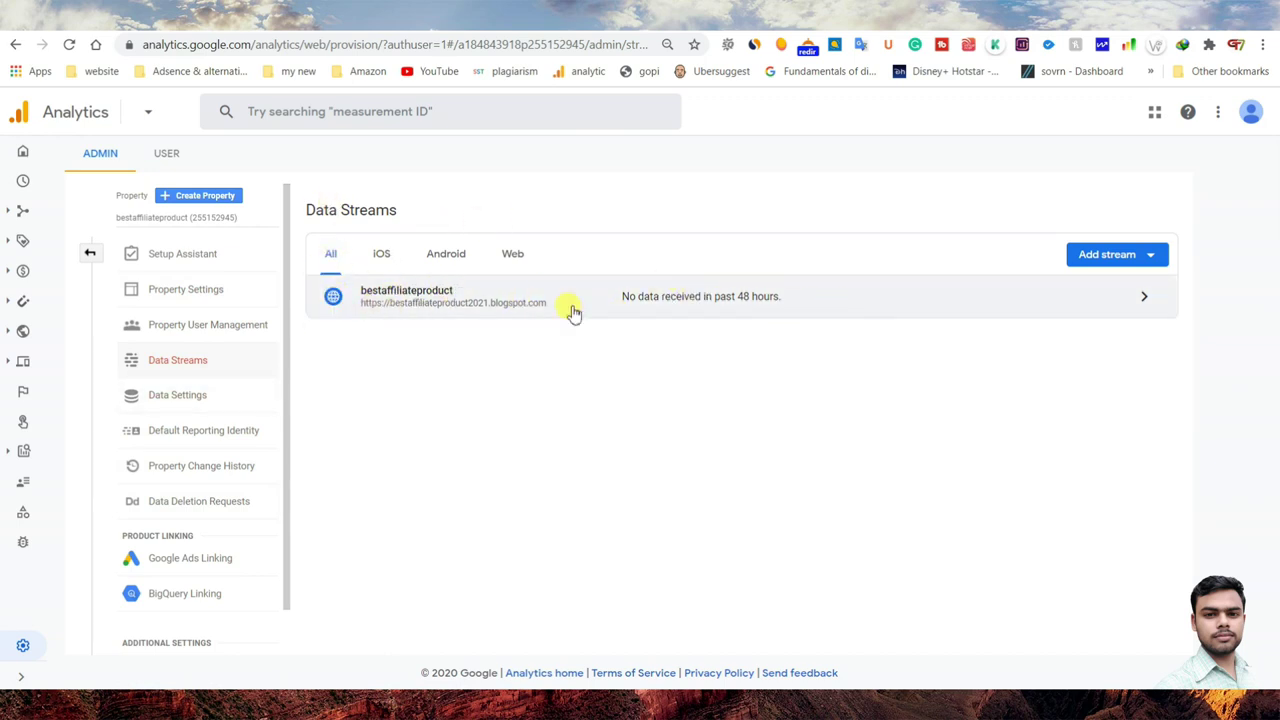
- Copy the Global Site Tag (gtag.js) snippet for measurement ID G-FJNR14NT35 from the bestaffiliateproduct stream
click(869, 314)
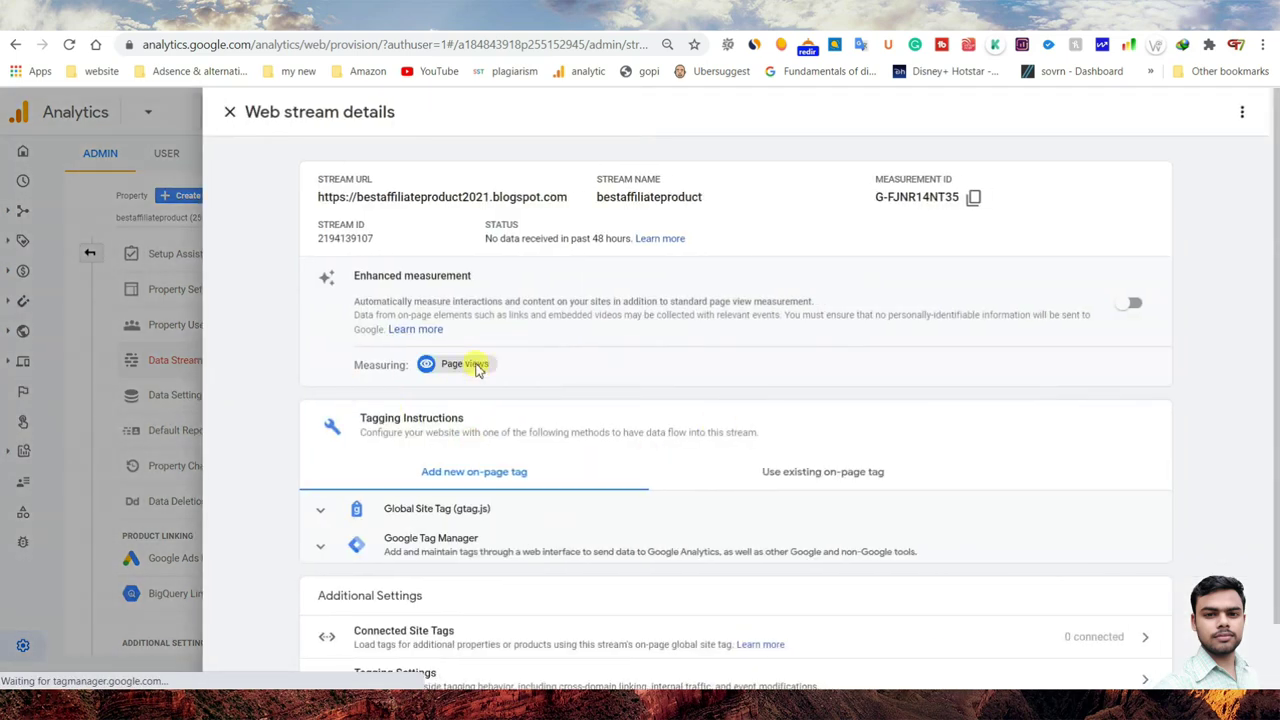
scroll(362, 400, down, 1)
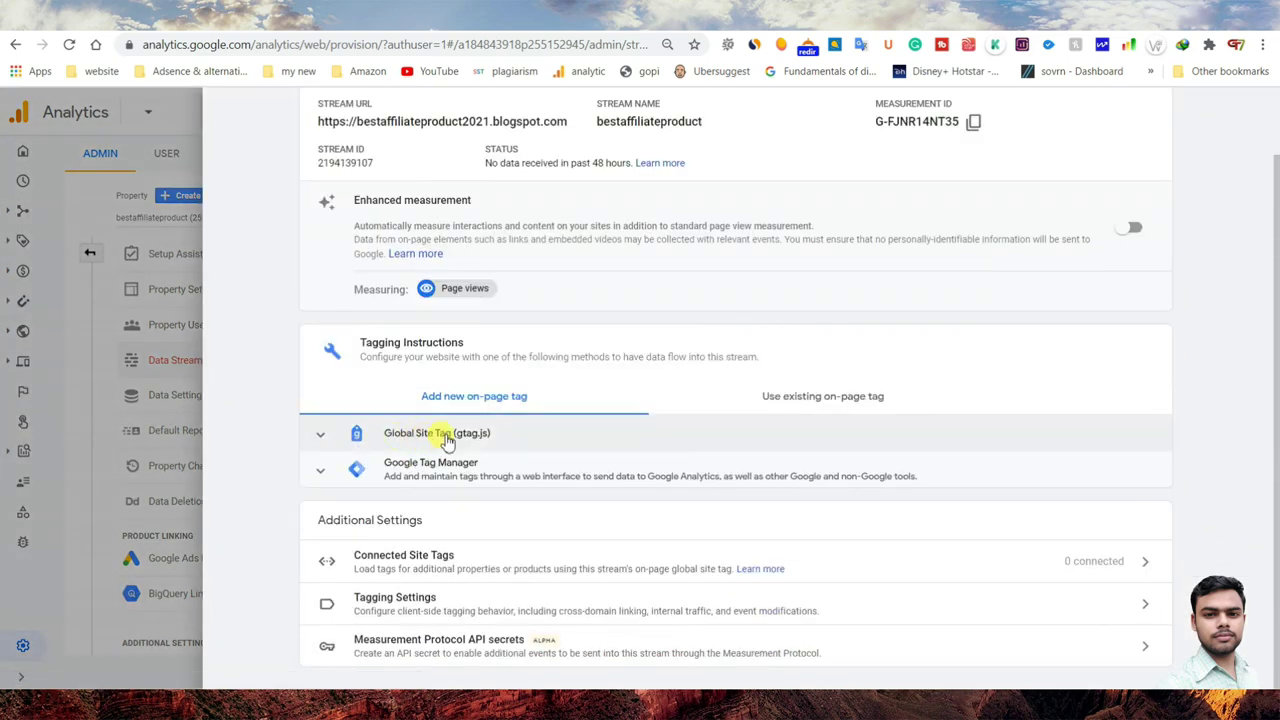
click(391, 442)
scroll(391, 442, down, 2)
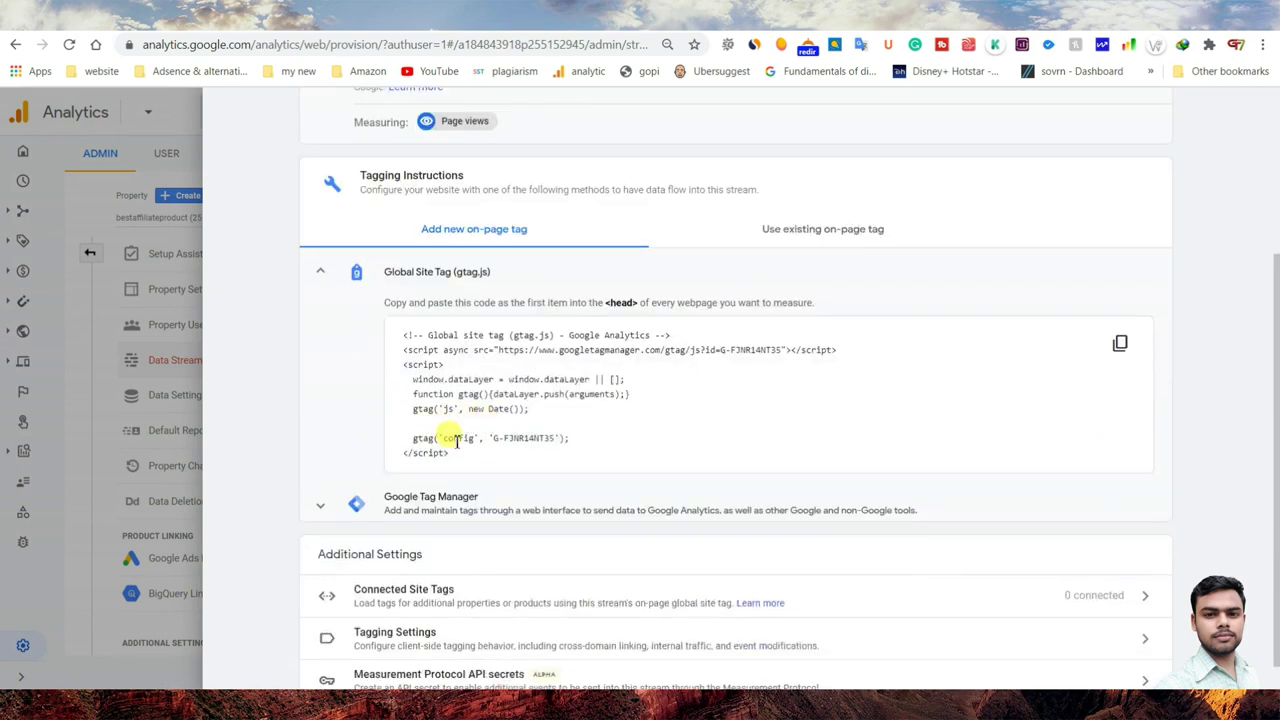
drag(454, 455, 403, 334)
right_click(453, 352)
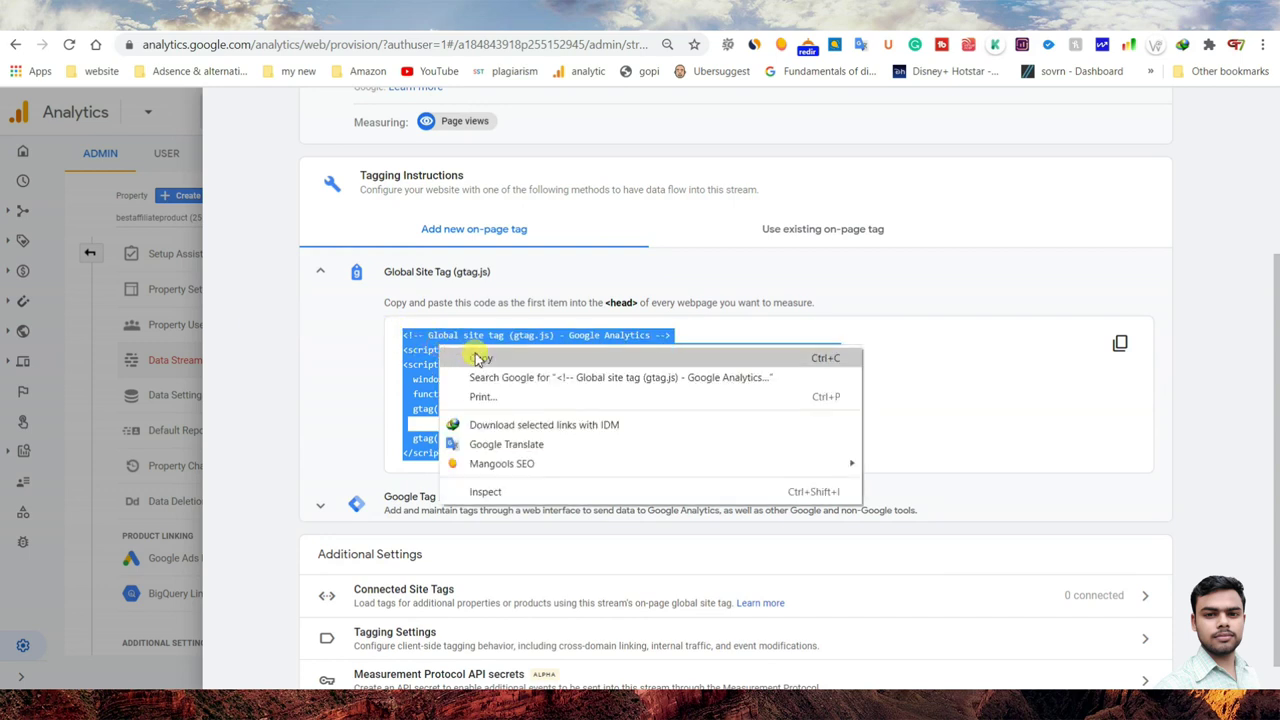
click(480, 360)
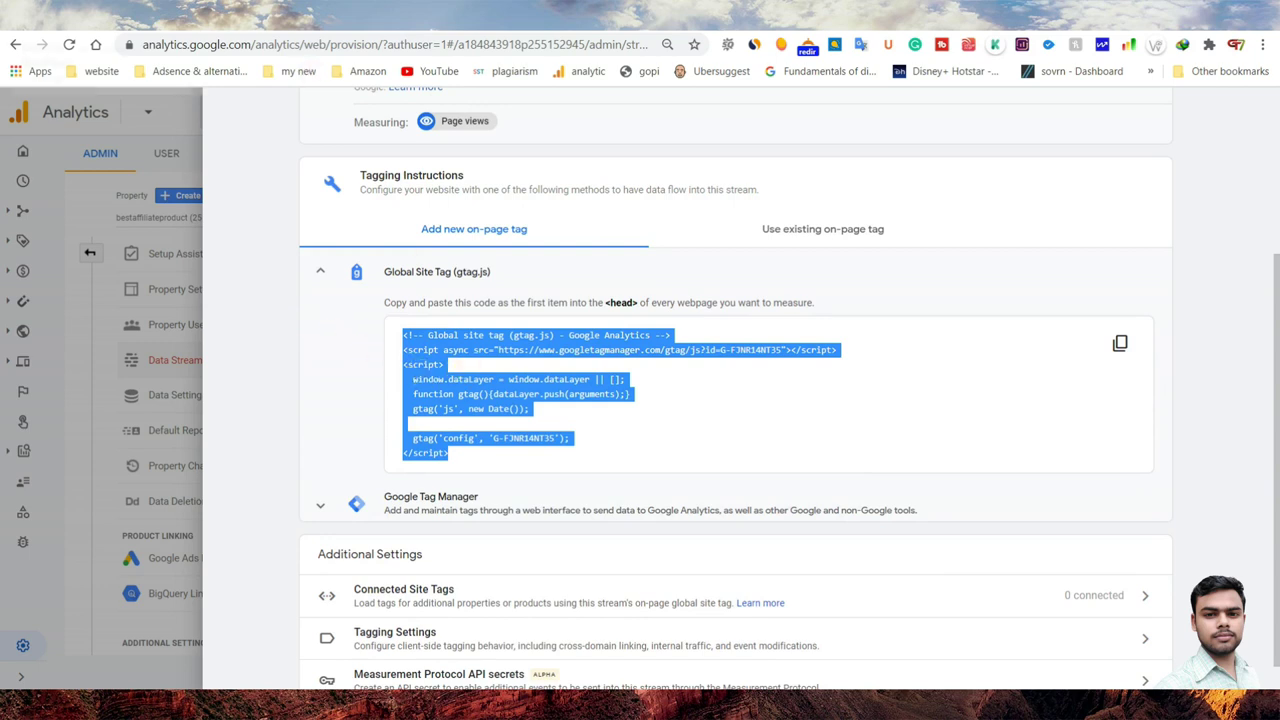
click(85, 15)
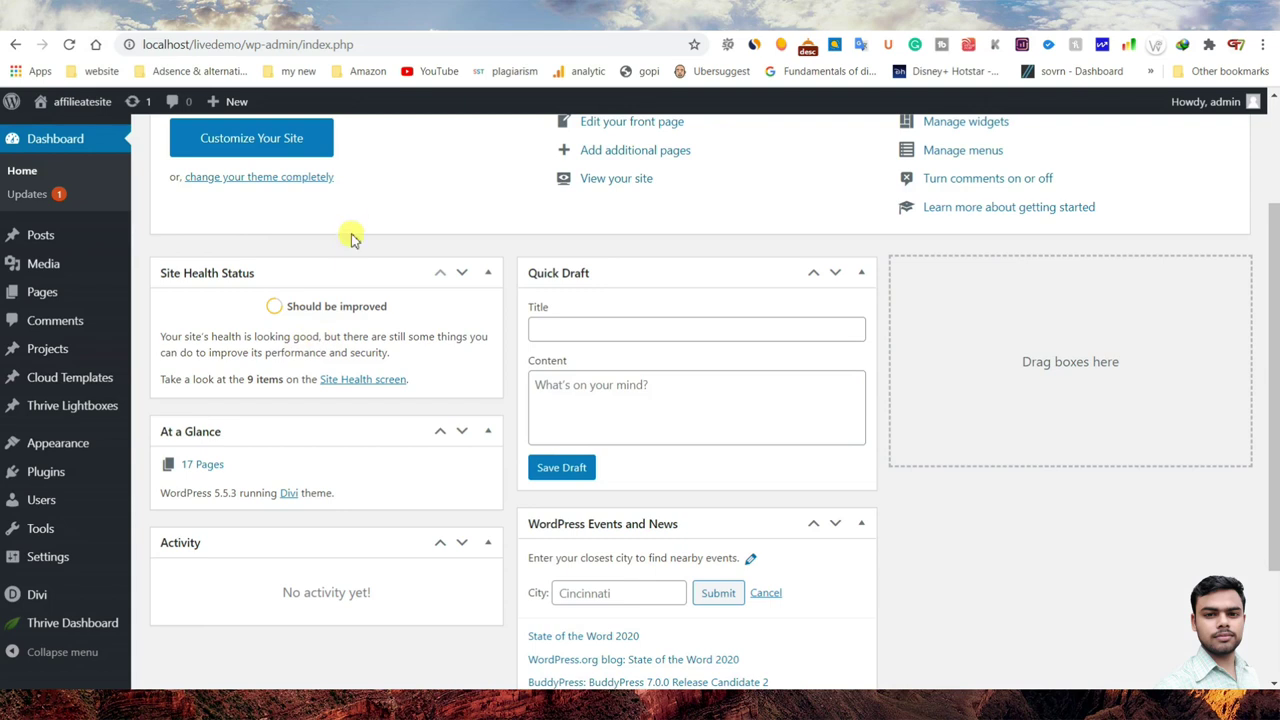
- Activate Insert Headers and Footers from the installed plugins list and open its settings page
scroll(350, 237, down, 2)
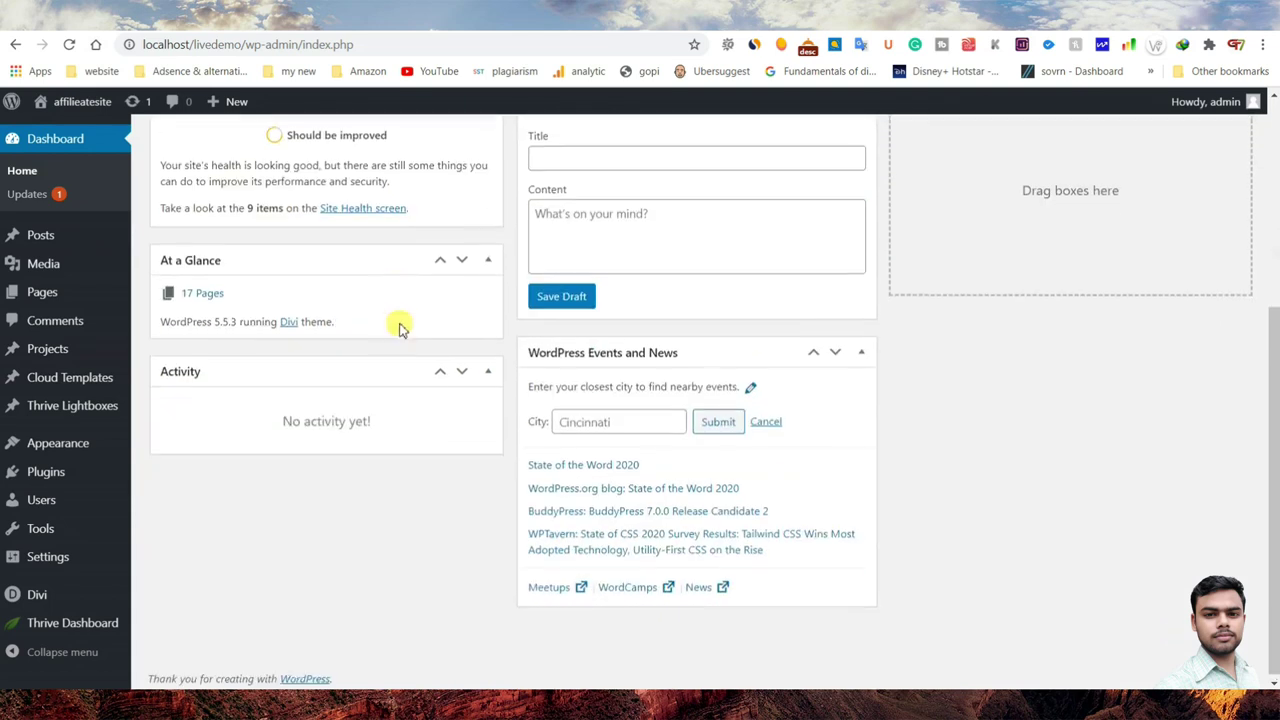
click(24, 484)
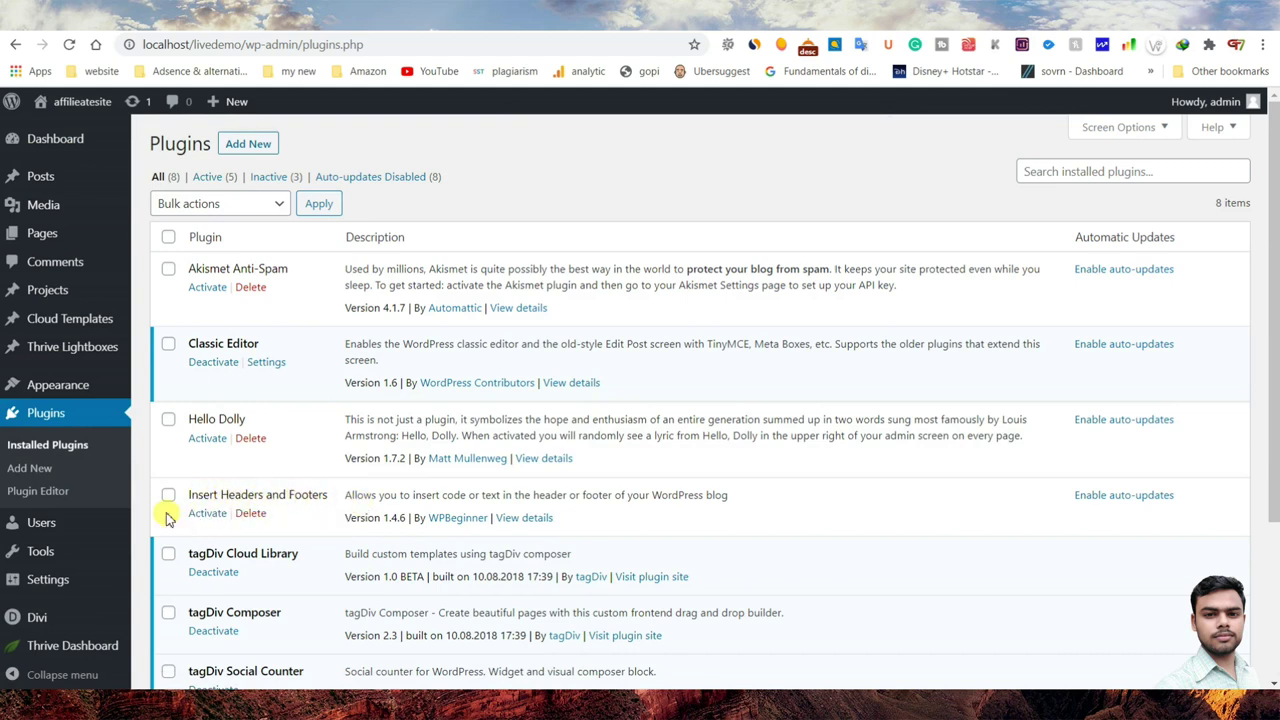
click(202, 515)
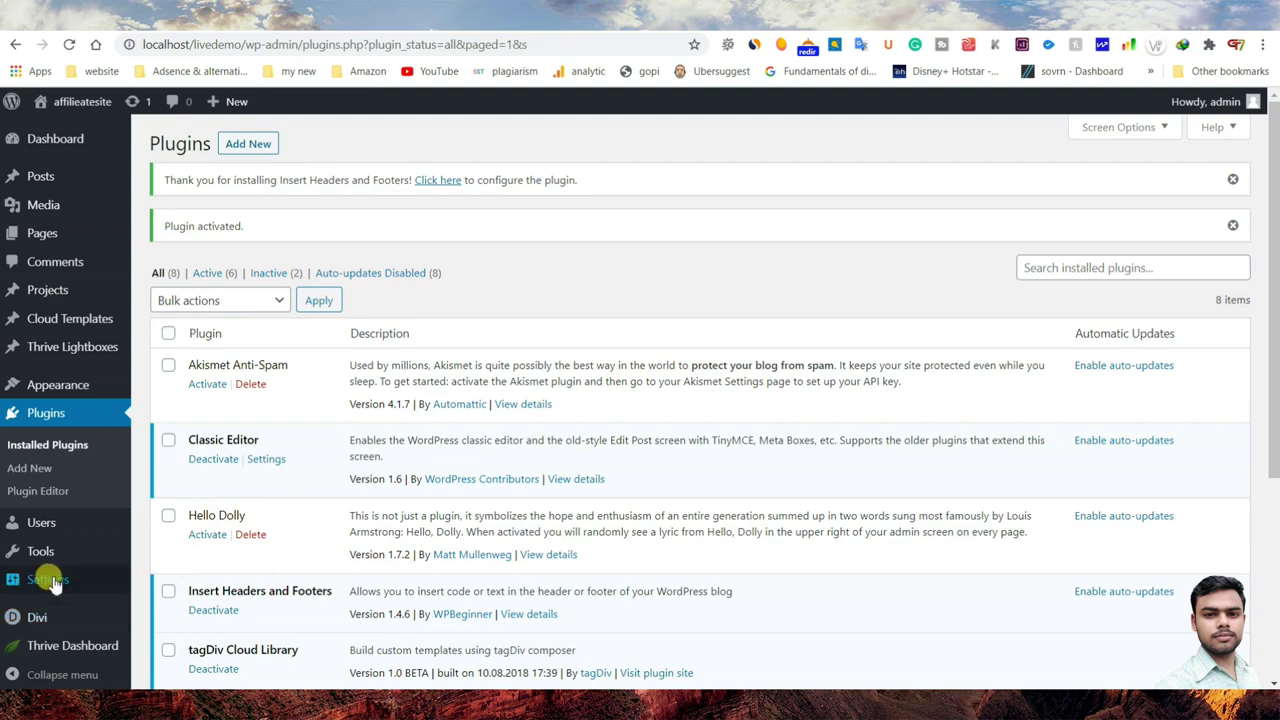
mouse_move(90, 585)
click(186, 631)
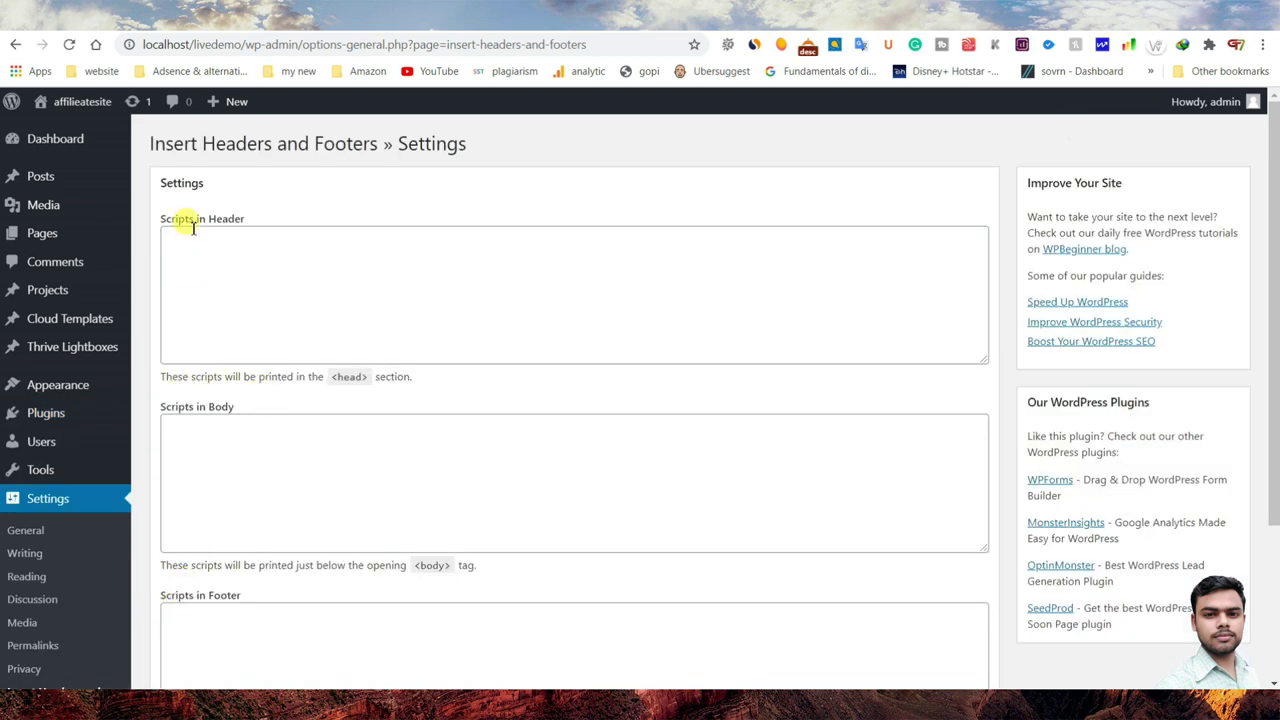
- Paste the gtag.js code into Scripts in Header and save the settings
key(ctrl+Tab)
click(509, 340)
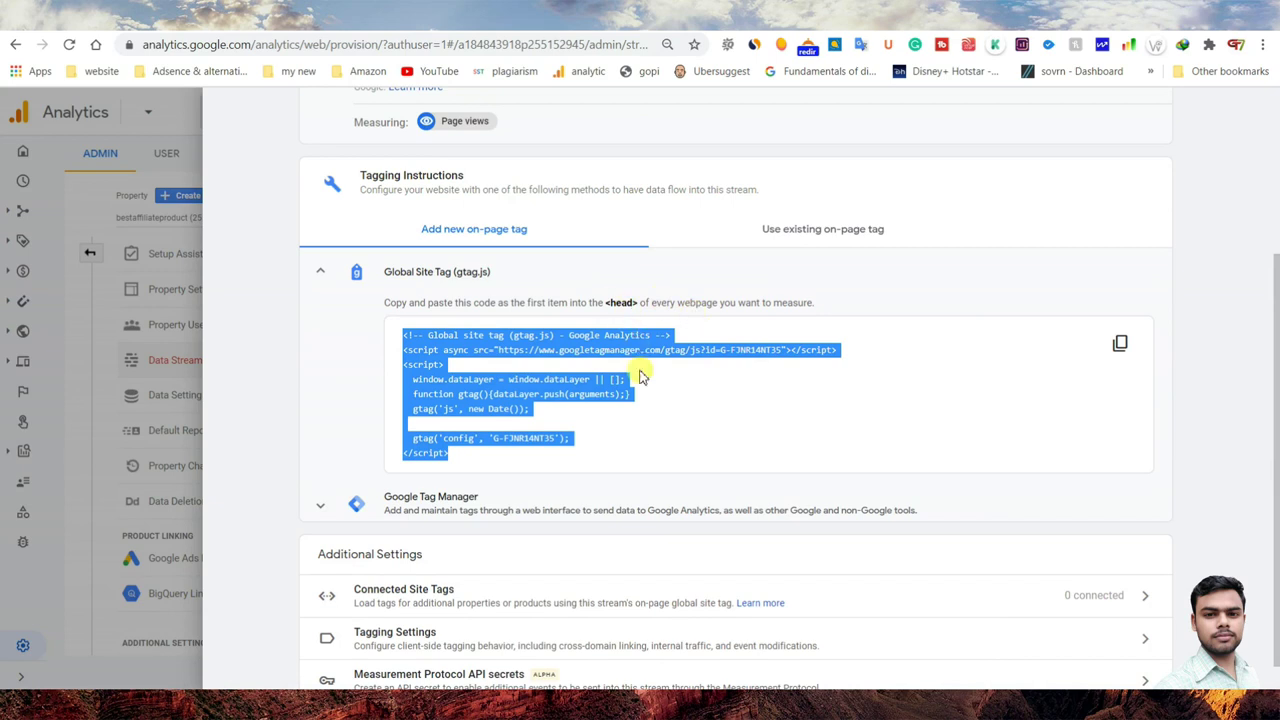
key(ctrl+shift+Tab)
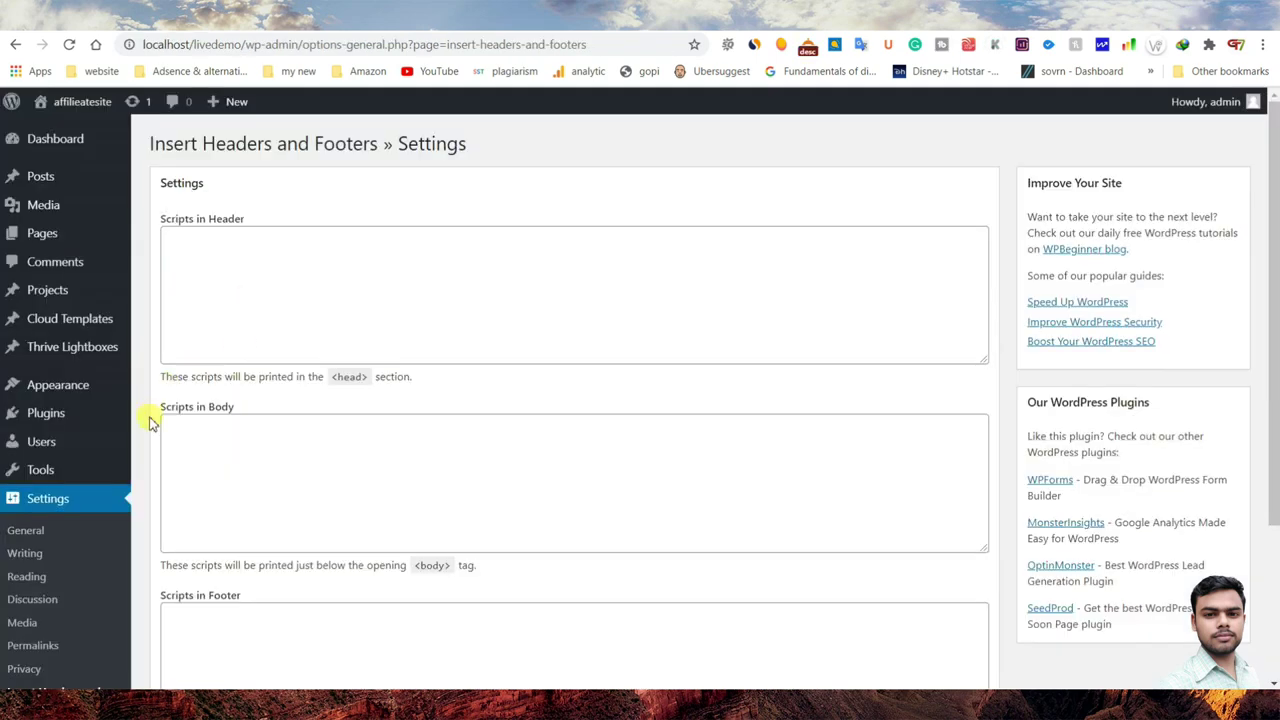
right_click(252, 262)
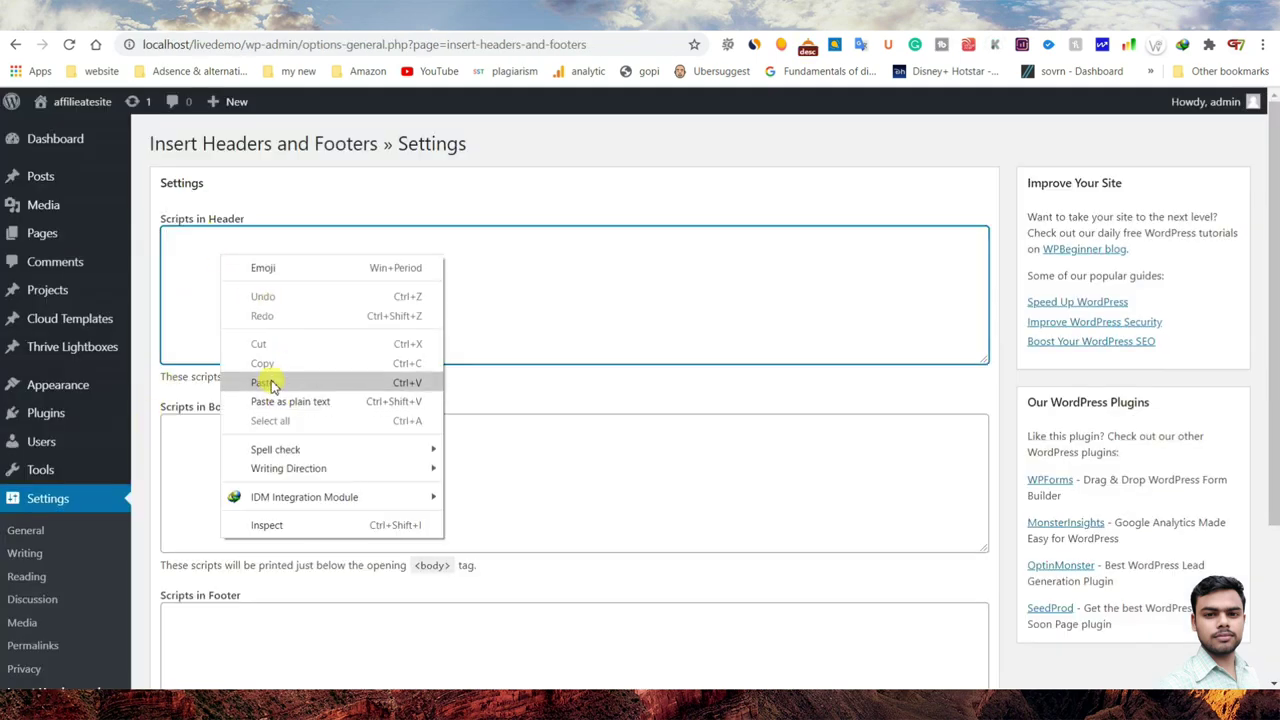
click(275, 383)
scroll(370, 462, down, 3)
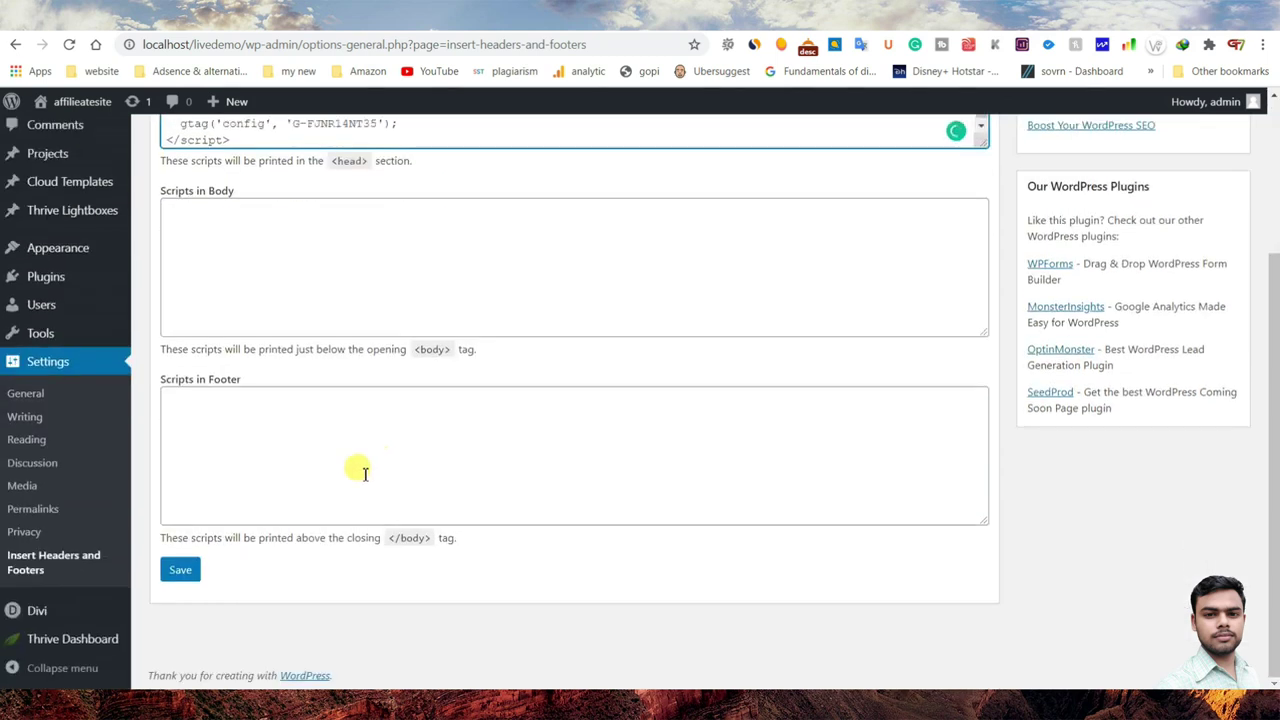
click(179, 572)
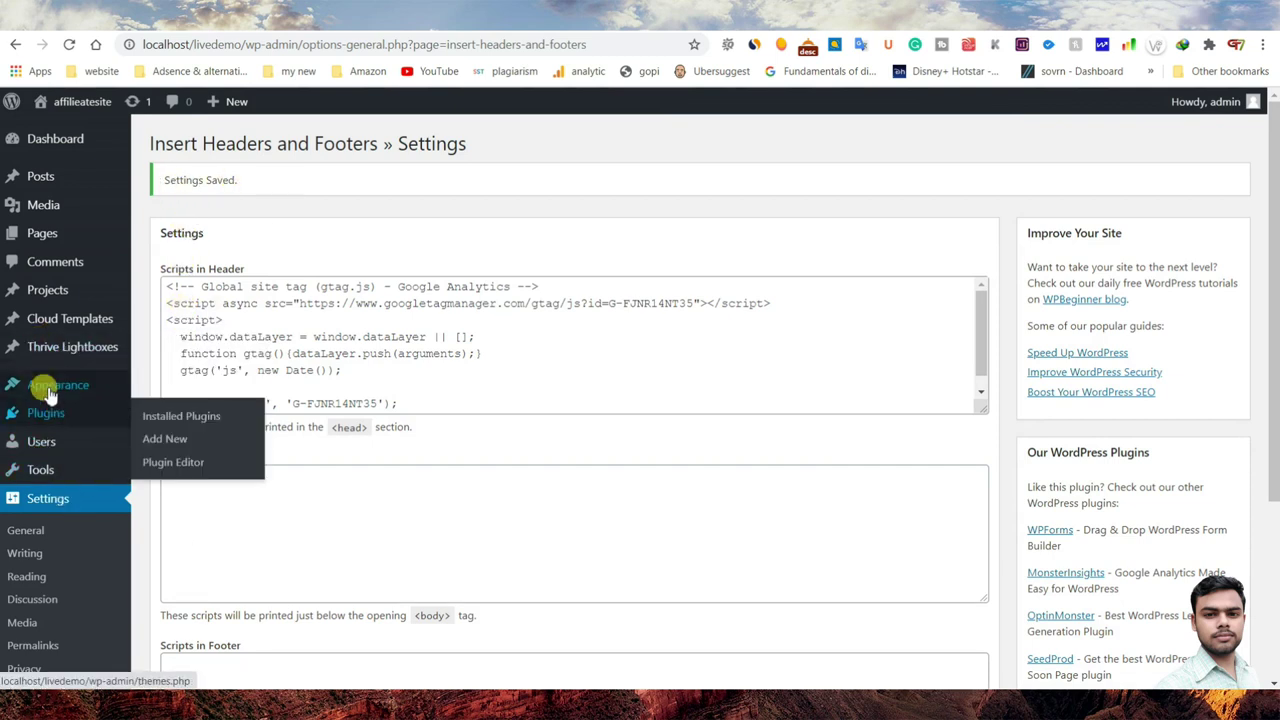
mouse_move(51, 392)
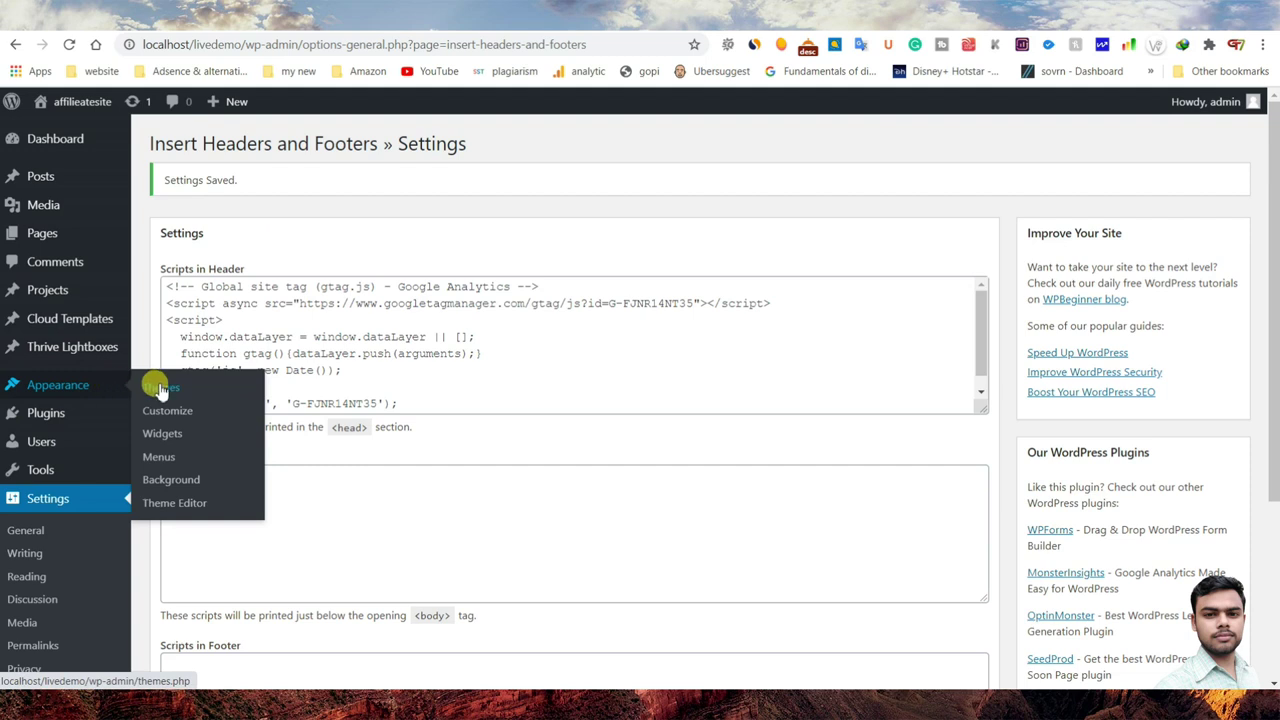
- Load the Divi theme's header.php in the Theme Editor and paste the gtag.js code after <head>
click(188, 506)
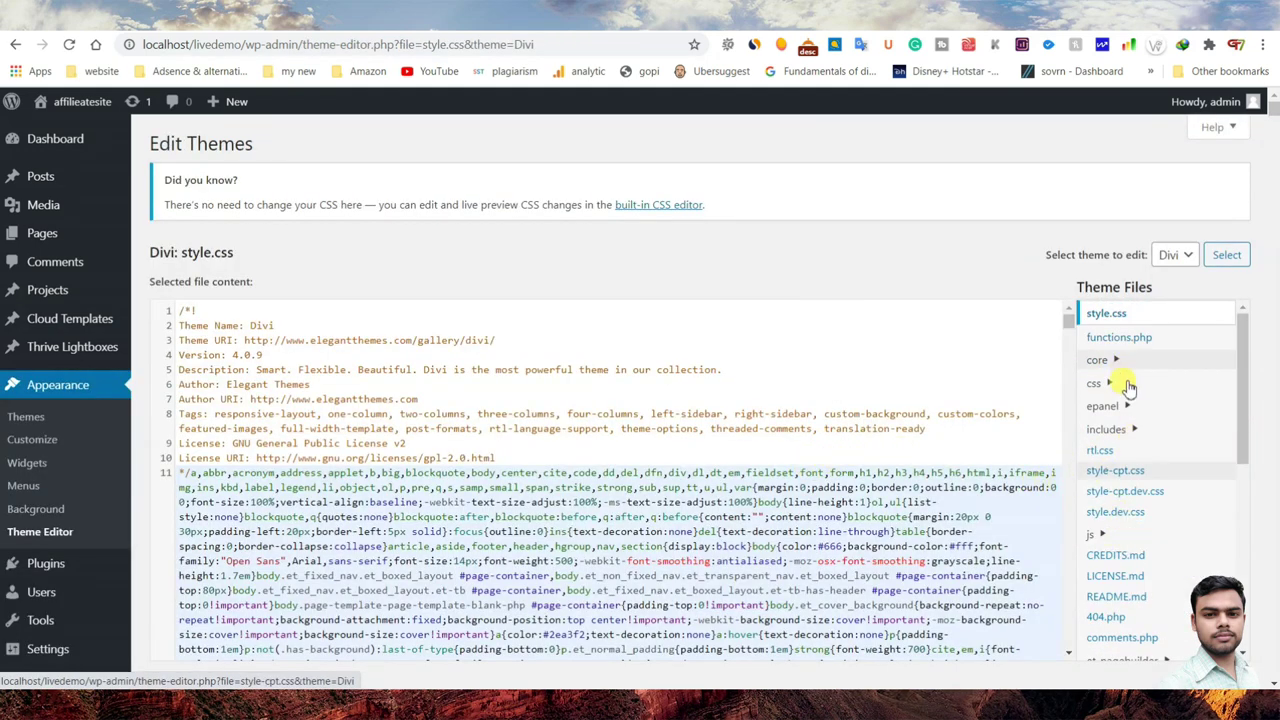
scroll(1125, 486, down, 3)
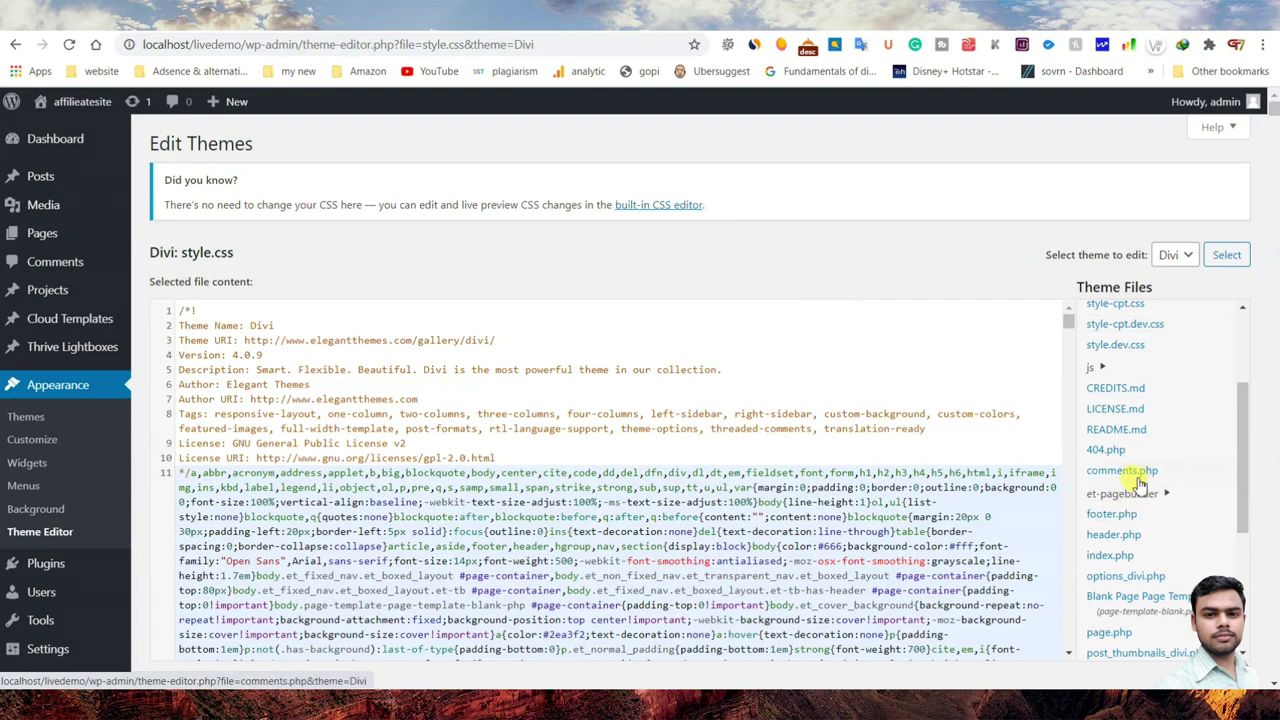
click(1115, 539)
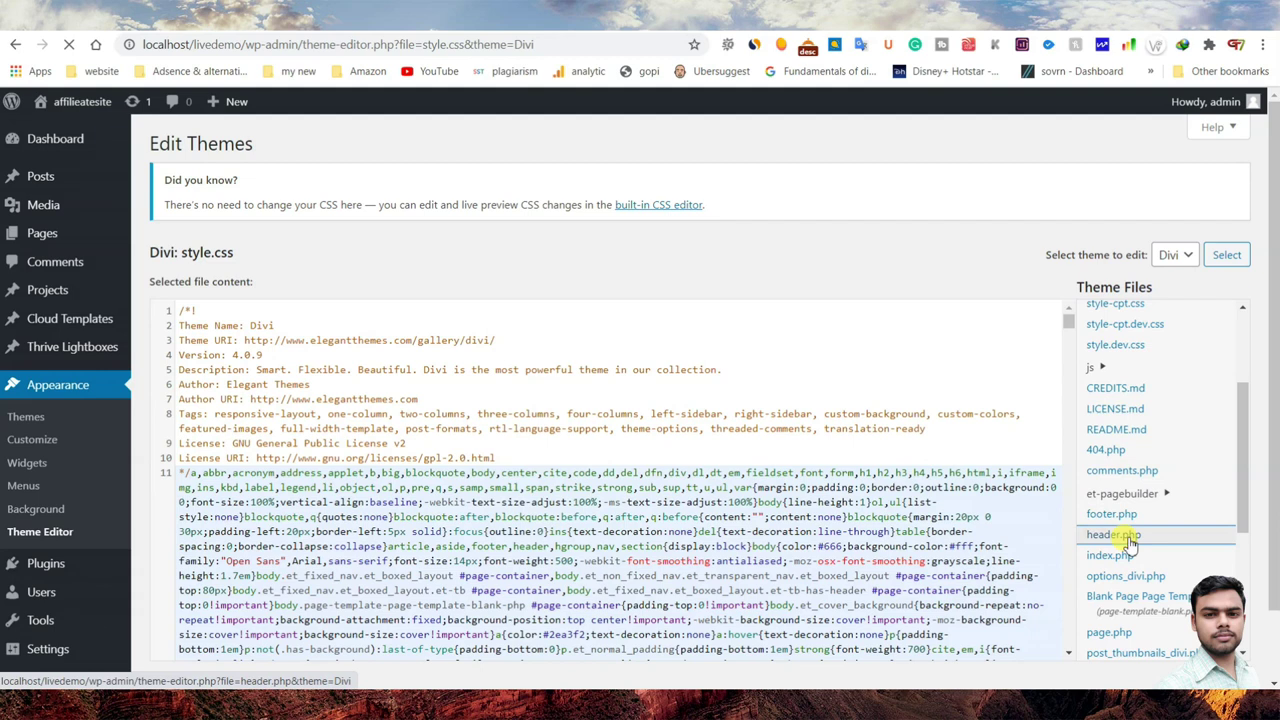
click(1128, 536)
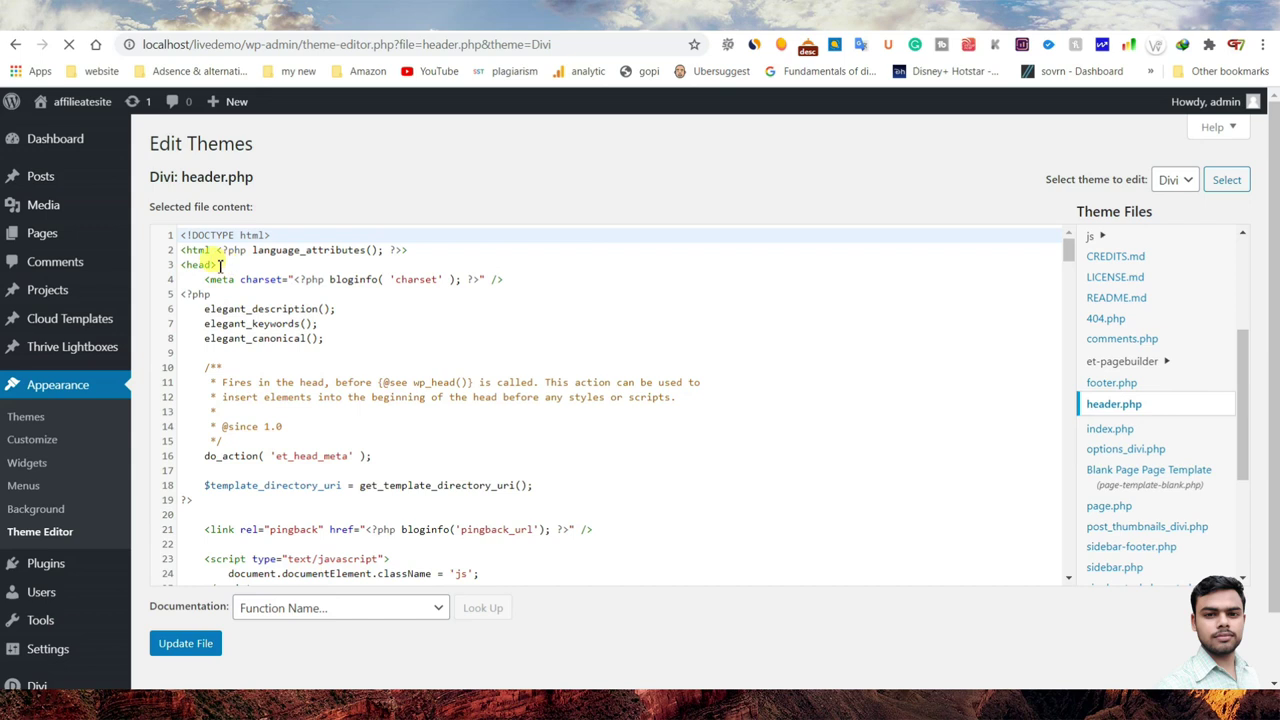
click(224, 266)
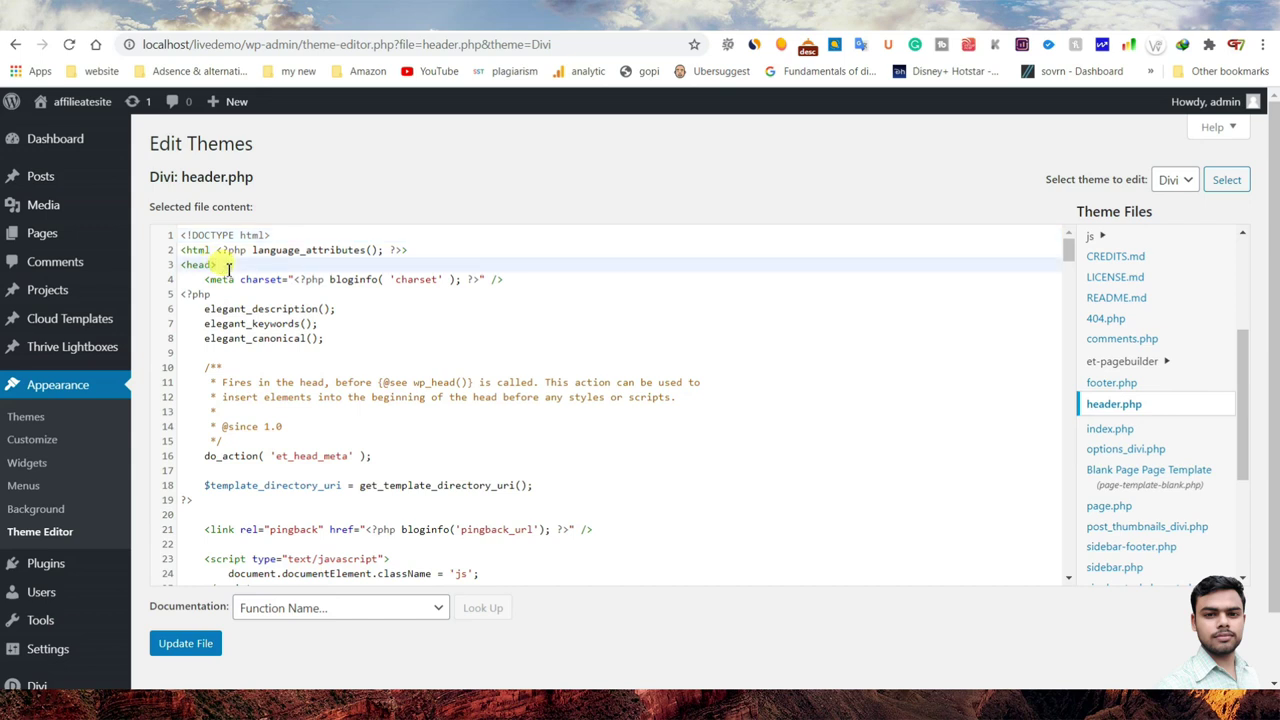
key(Return)
key(Return)
key(Return)
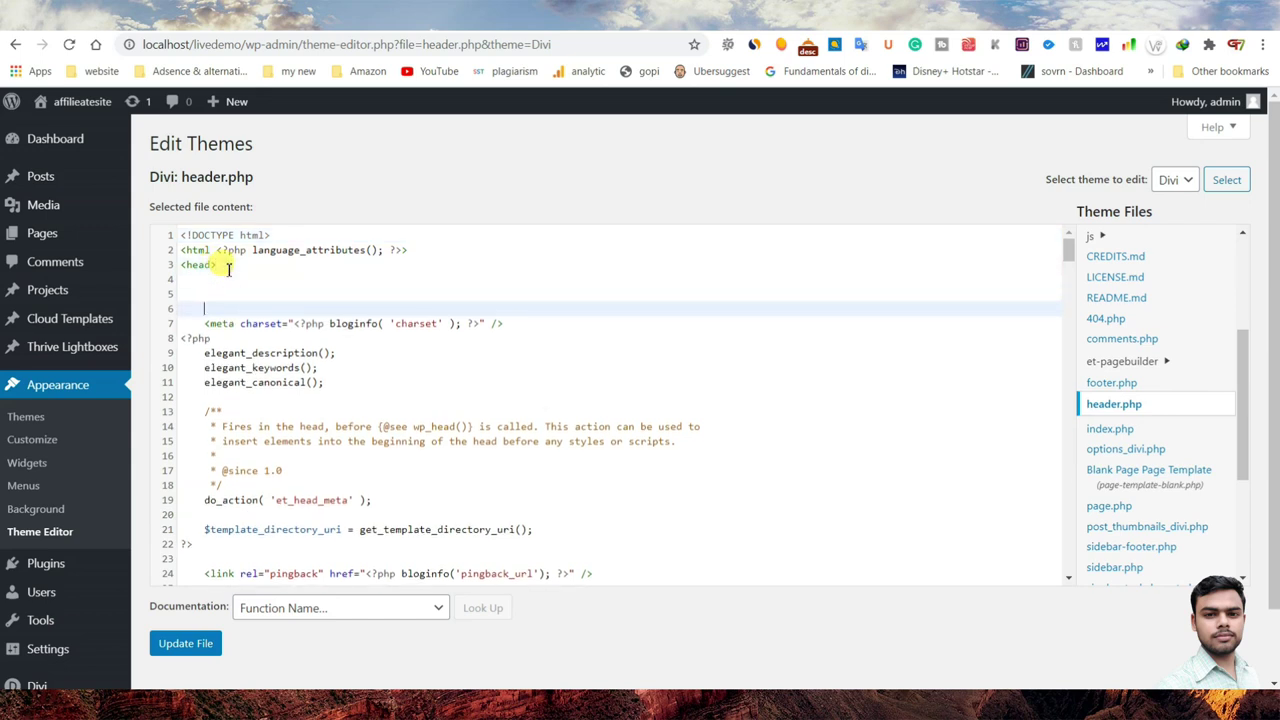
click(215, 294)
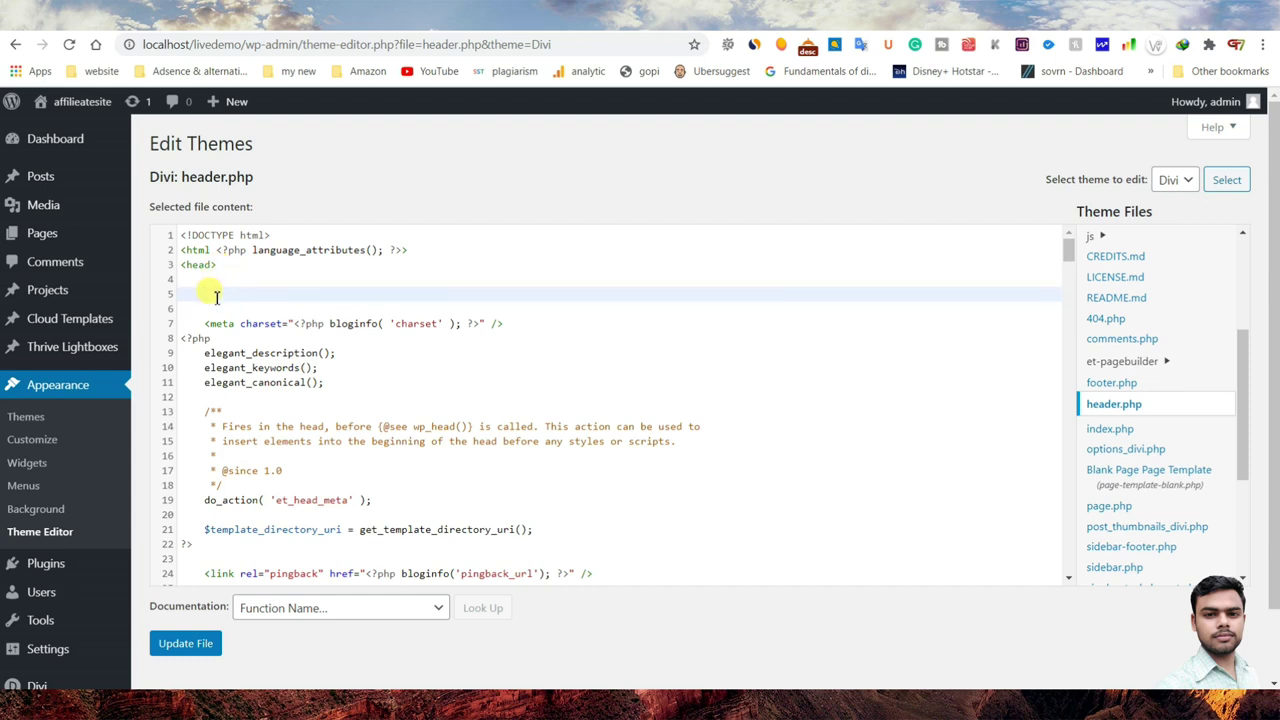
text(<!-- Global site tag (gtag.js) - Google Analytics --> <script async src="https://www.googletagmanager.com/gtag/js?id=G-FJNR14NT35"></script> <script>   window.dataLayer = window.dataLayer || [];   function gtag(){dataLayer.push(arguments);}   gtag('js', new Date());    gtag('config', 'G-FJNR14NT35'); </script>)
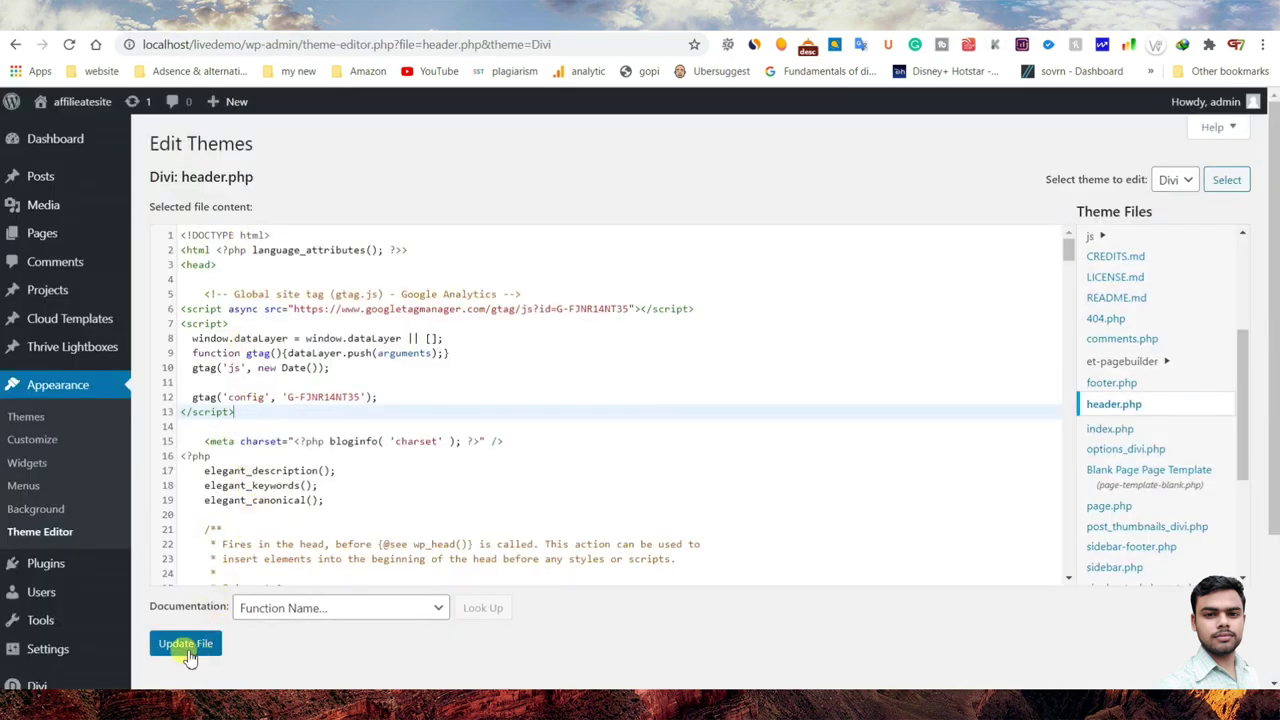
- Save Divi's header.php containing the gtag script, then bring up the BestAffiliateproduct Blogger posts dashboard
click(189, 650)
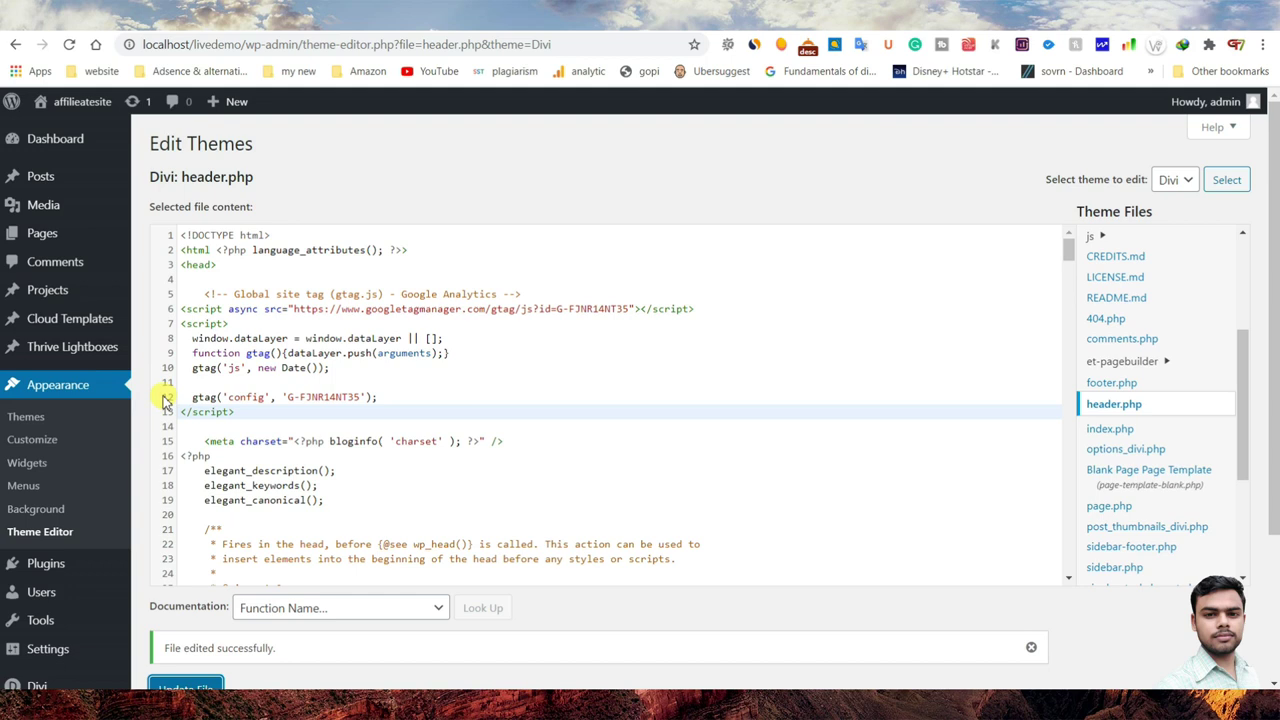
scroll(100, 523, down, 2)
mouse_move(46, 484)
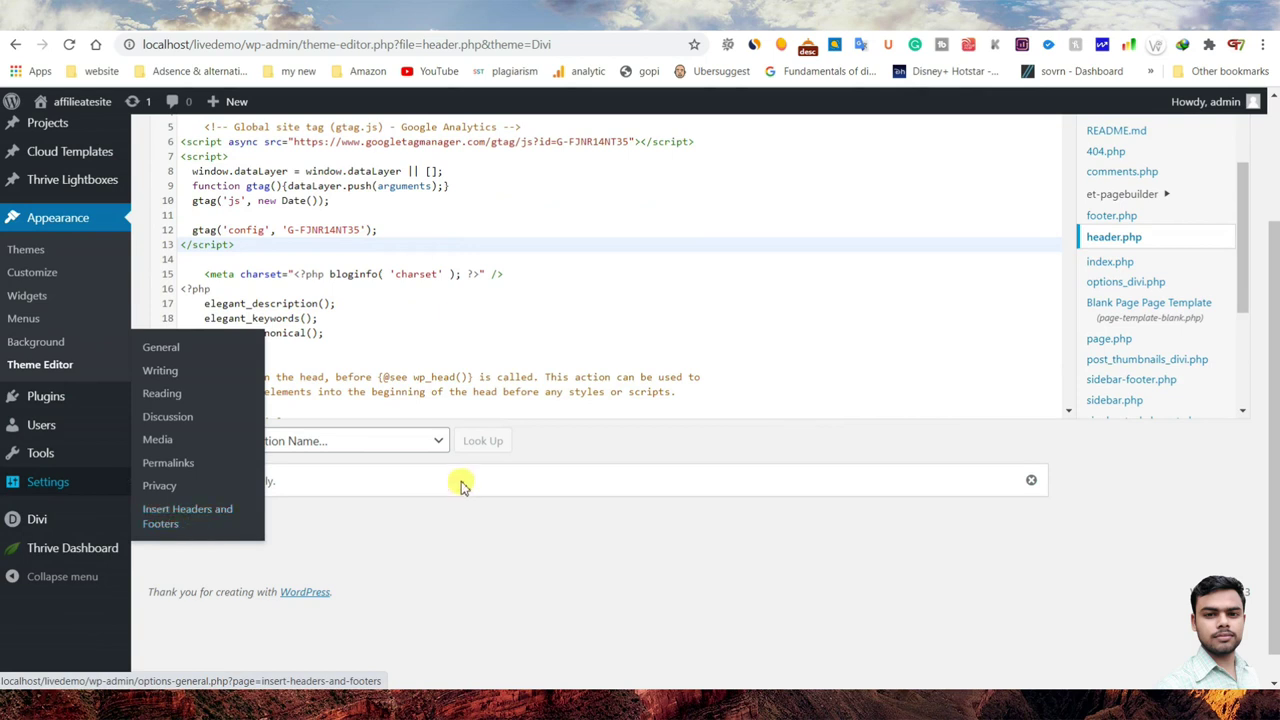
scroll(514, 571, up, 2)
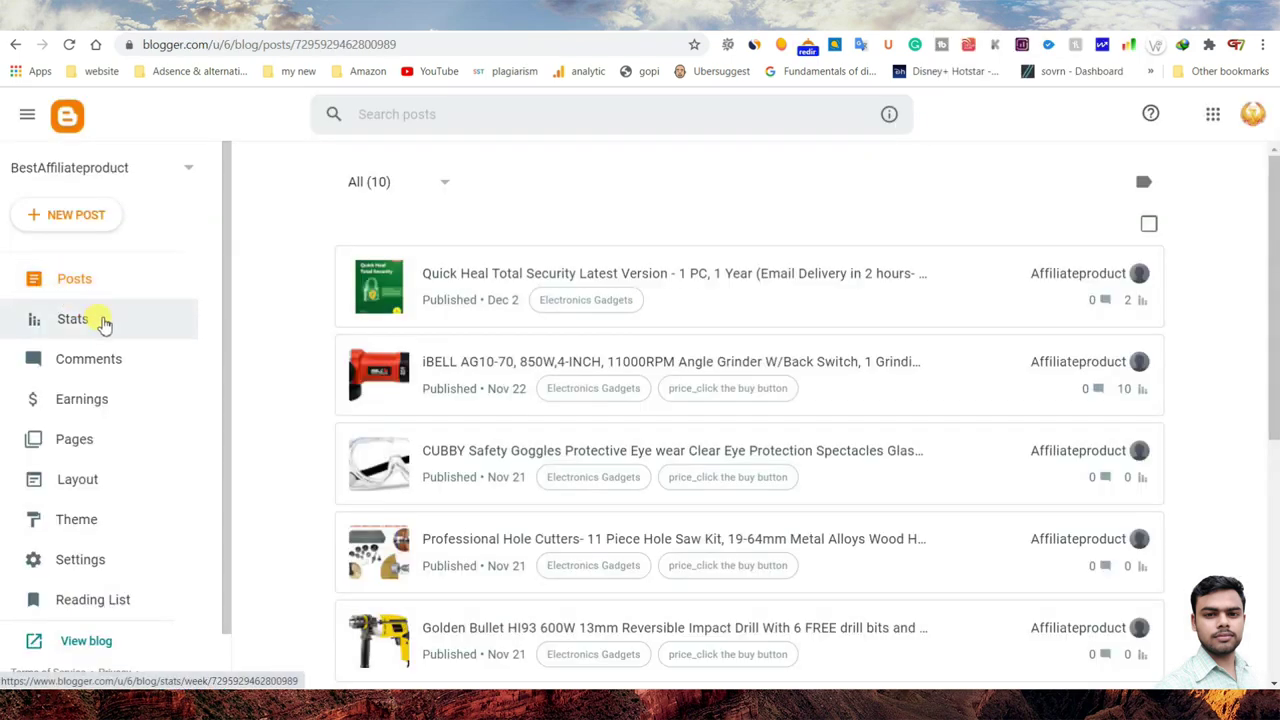
- Open the HTML code of the Modified Blogger theme via Theme's Customize options
click(62, 522)
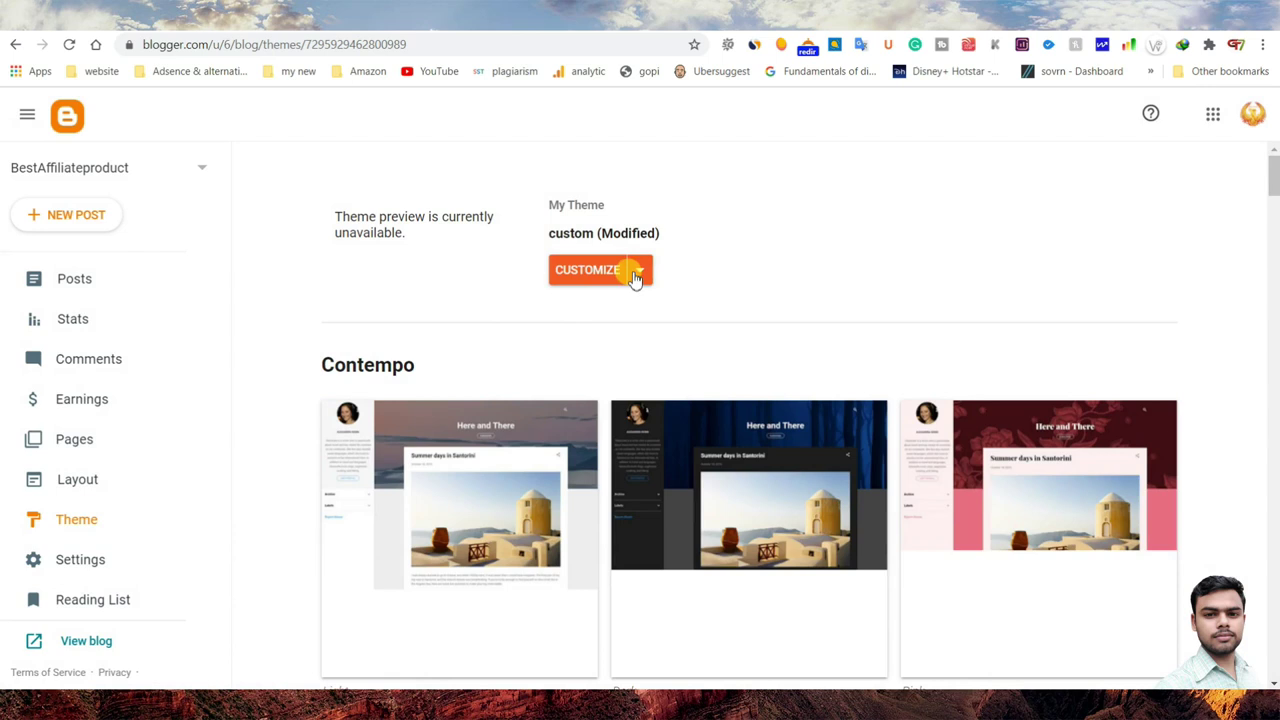
click(638, 272)
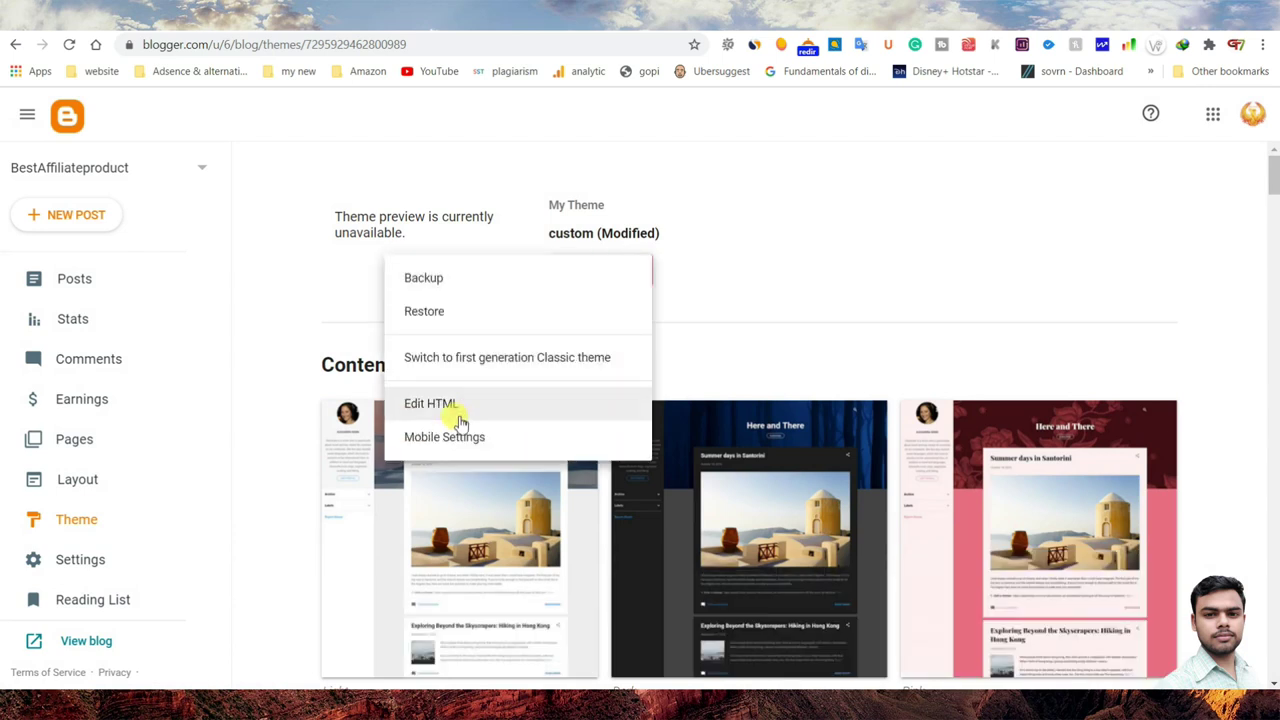
click(436, 410)
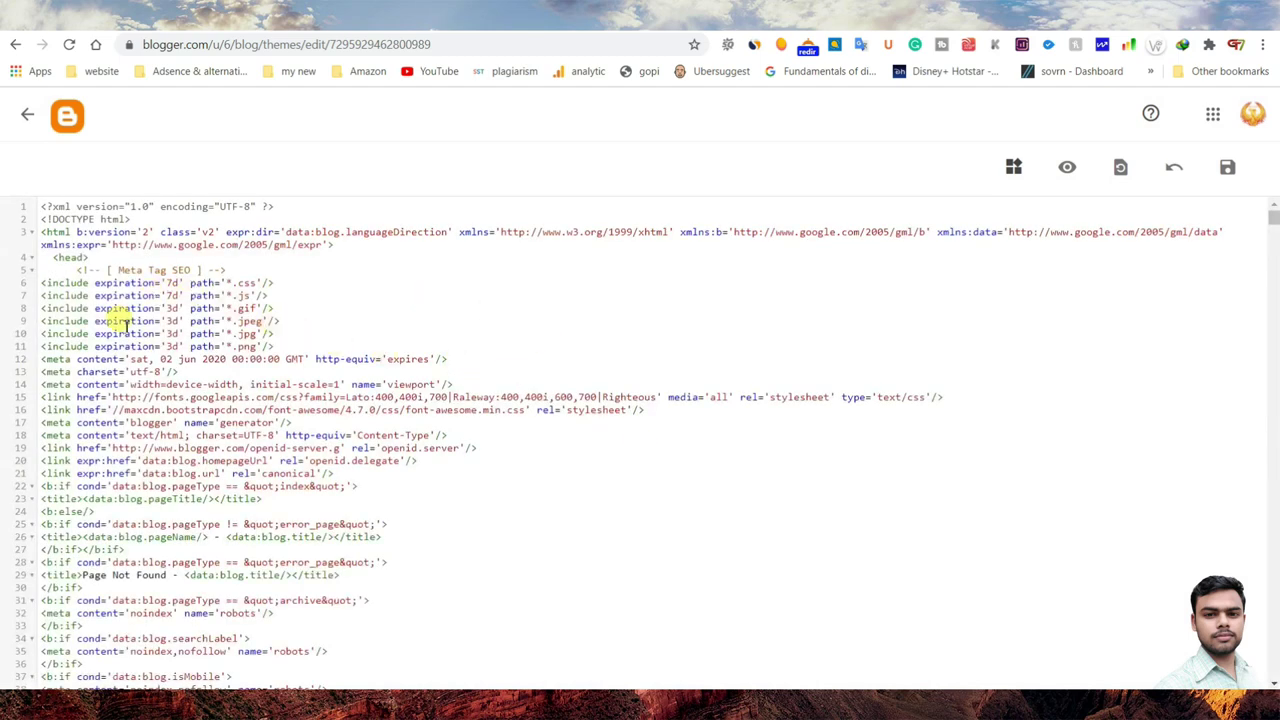
- Paste the gtag.js snippet on a new line right after <head> and save the theme
click(100, 260)
key(Return)
key(Return)
key(Return)
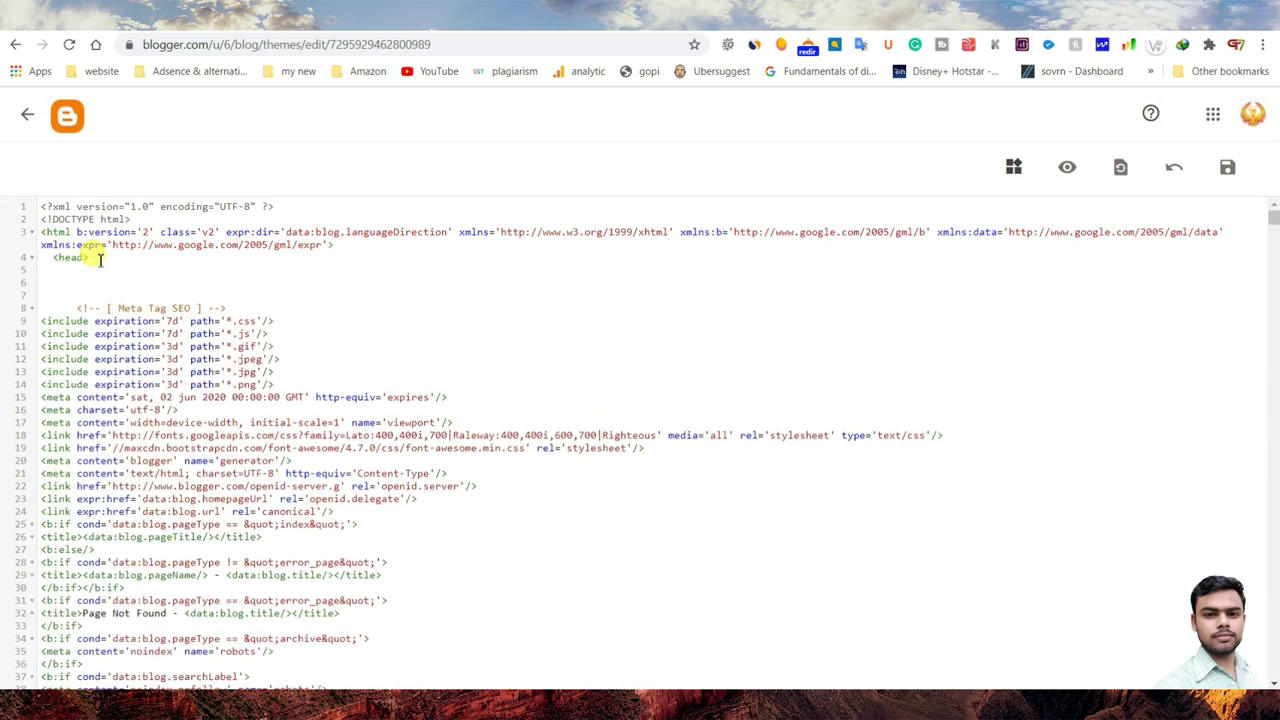
text(<!-- Global site tag (gtag.js) - Google Analytics --> <script async src="https://www.googletagmanager.com/gtag/js?id=G-FJNR14NT35"></script> <script>   window.dataLayer = window.dataLayer || [];   function gtag(){dataLayer.push(arguments);}   gtag('js', new Date());    gtag('config', 'G-FJNR14NT35'); </script>)
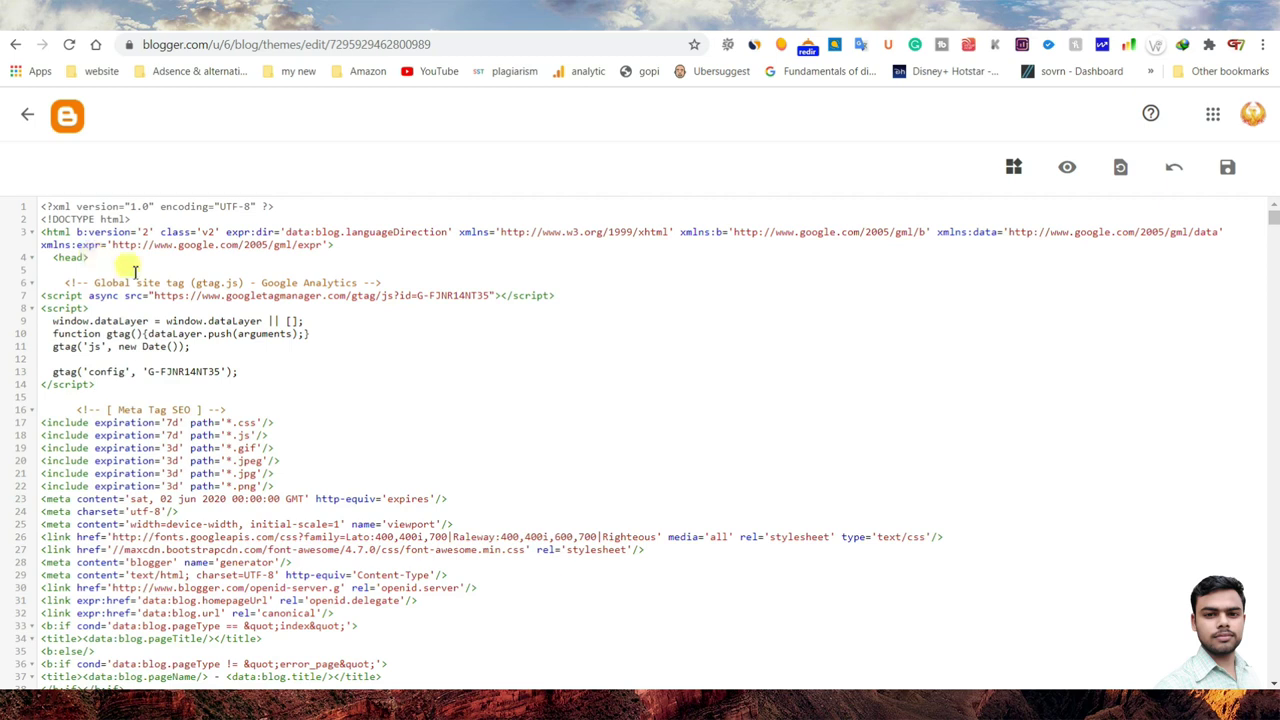
click(1229, 168)
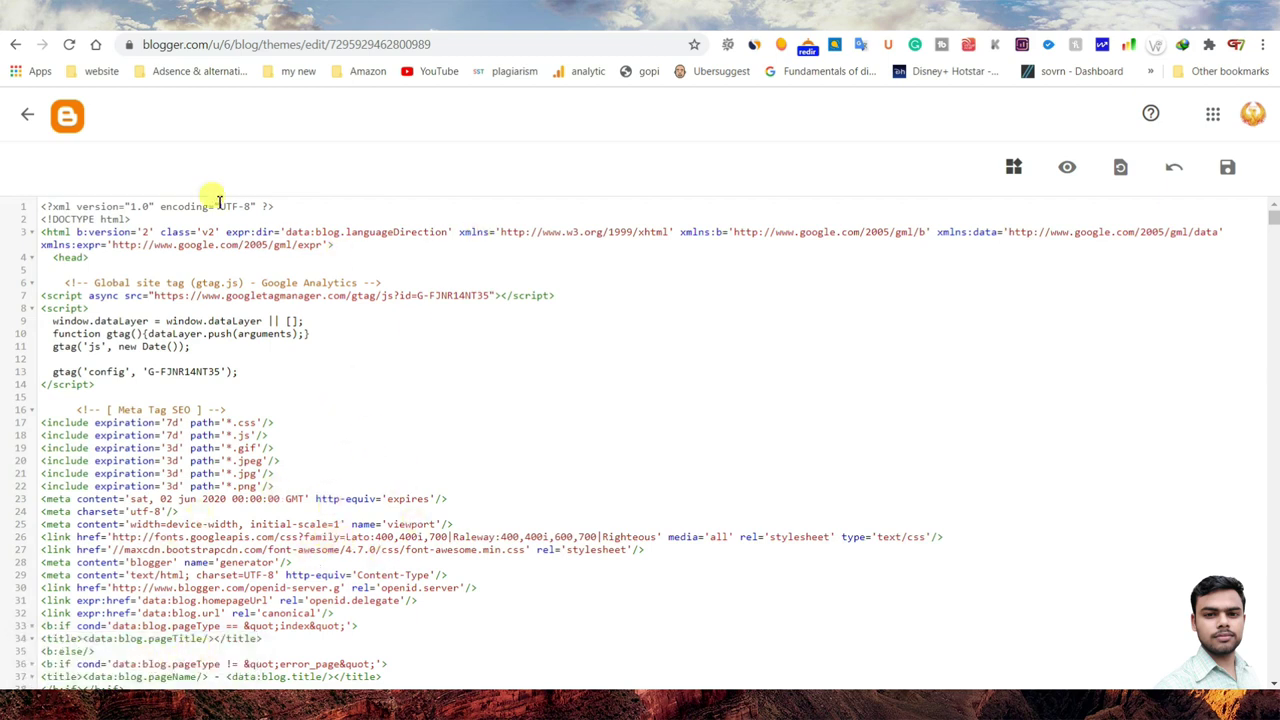
- Leave the HTML editor and open the live blog from the Theme page
click(27, 116)
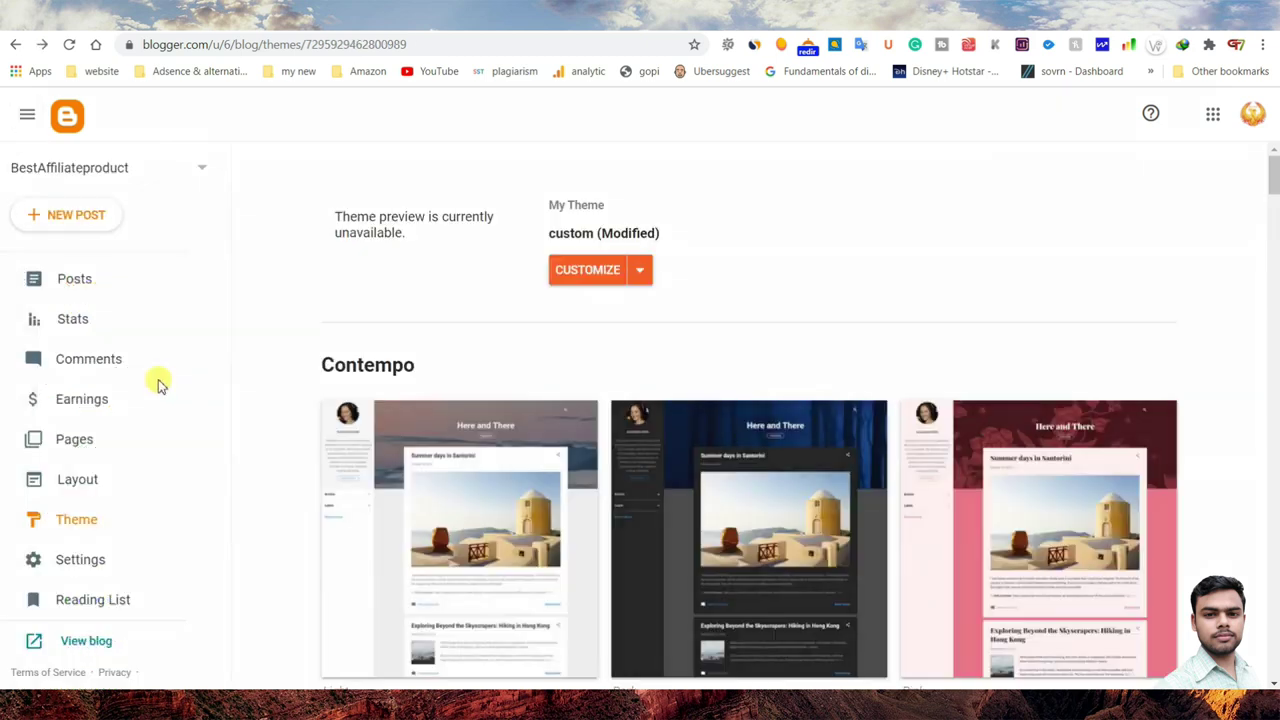
scroll(100, 585, down, 1)
click(86, 576)
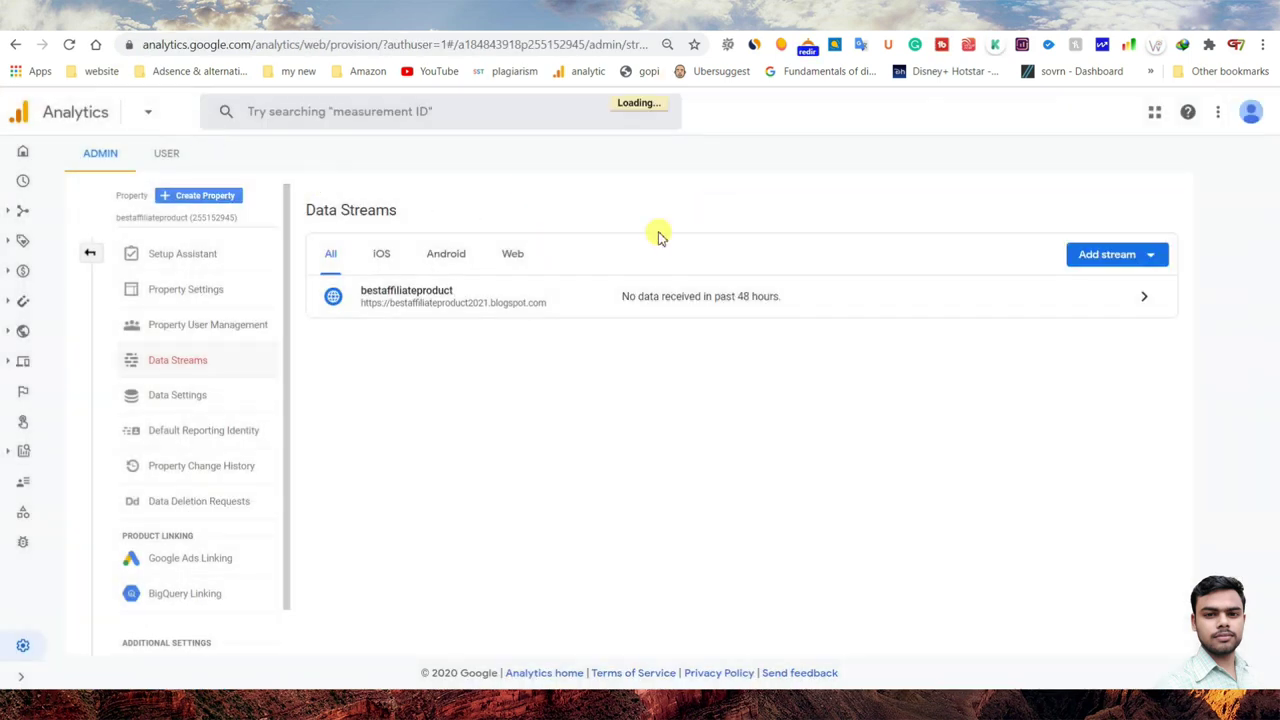
- Go from the Data Streams list to the Google Analytics Home reports
click(26, 158)
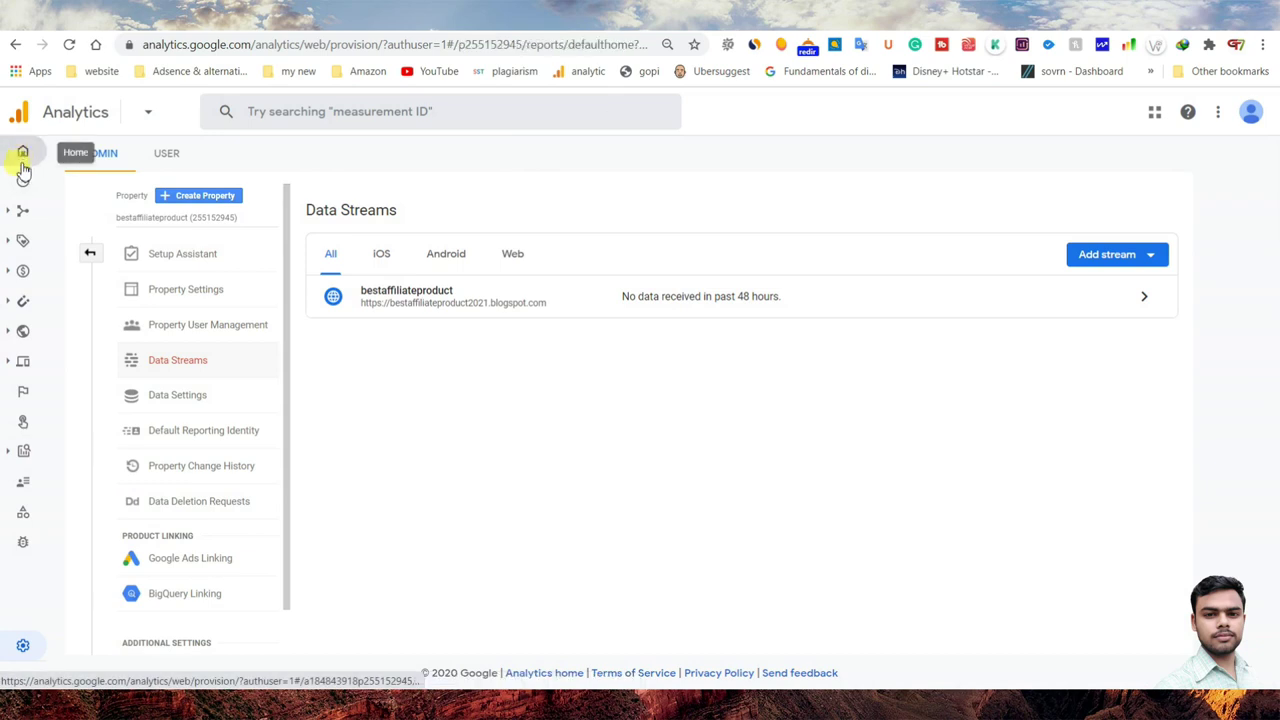